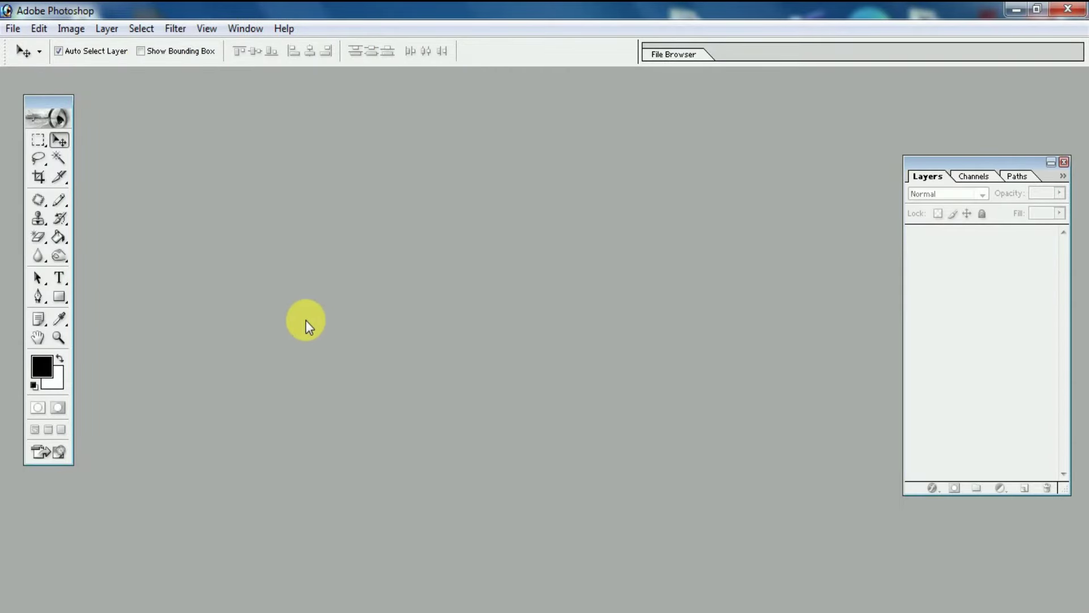
Drag the PMJAY card PDF from the desktop into Photoshop to bring up its PDF Page Selector.
{"action": "left_click", "coordinate": [1015, 10]}
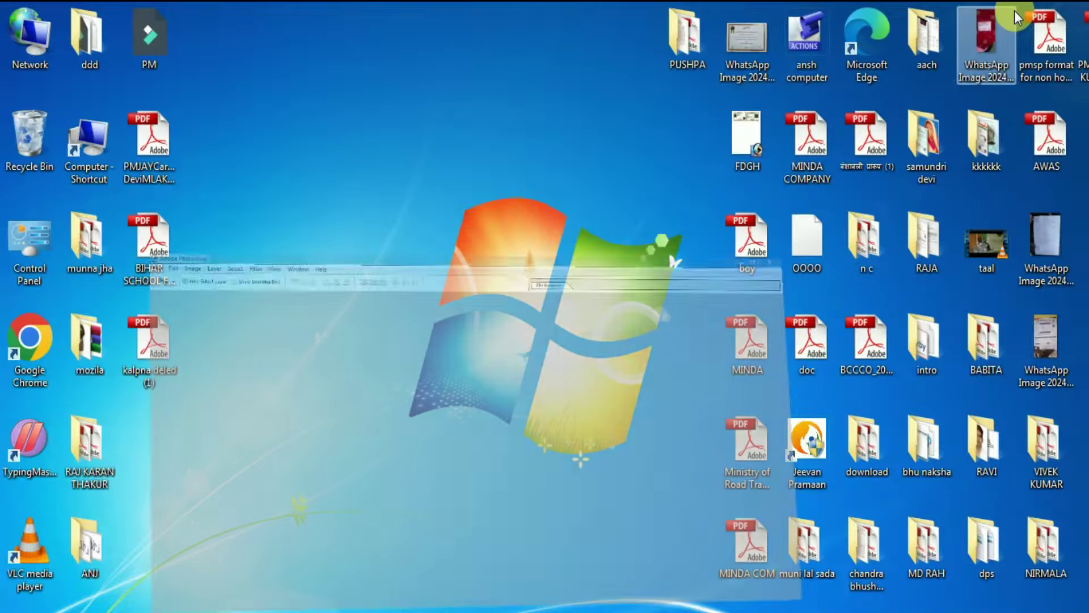
{"action": "mouse_move", "coordinate": [144, 146]}
{"action": "left_mouse_down"}
{"action": "mouse_move", "coordinate": [385, 146]}
{"action": "mouse_move", "coordinate": [368, 612]}
{"action": "mouse_move", "coordinate": [394, 424]}
{"action": "left_mouse_up"}
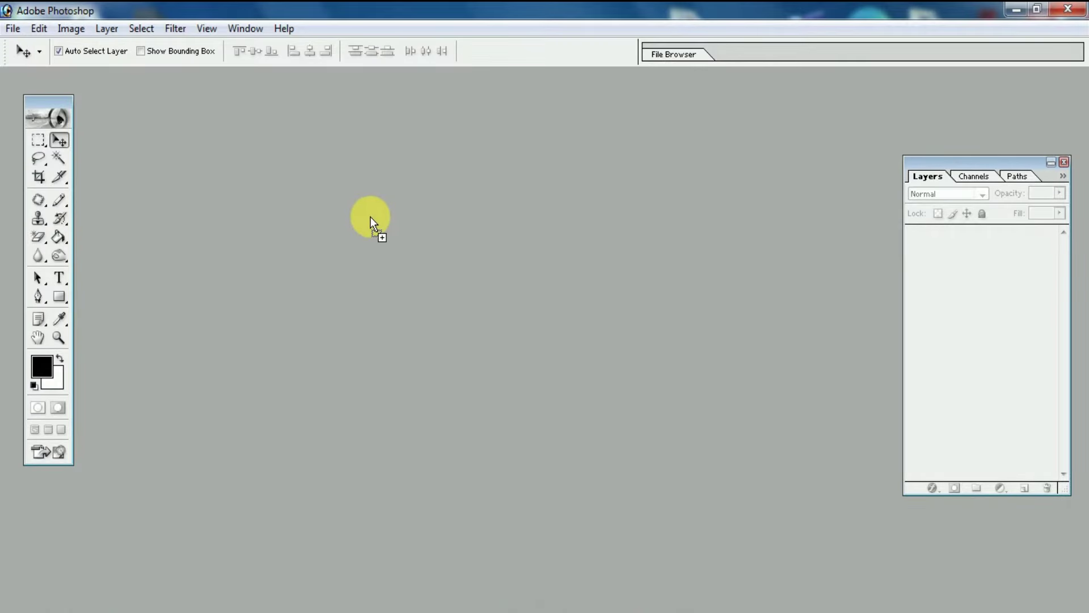
{"action": "left_click_drag", "start_coordinate": [385, 236], "coordinate": [385, 236]}
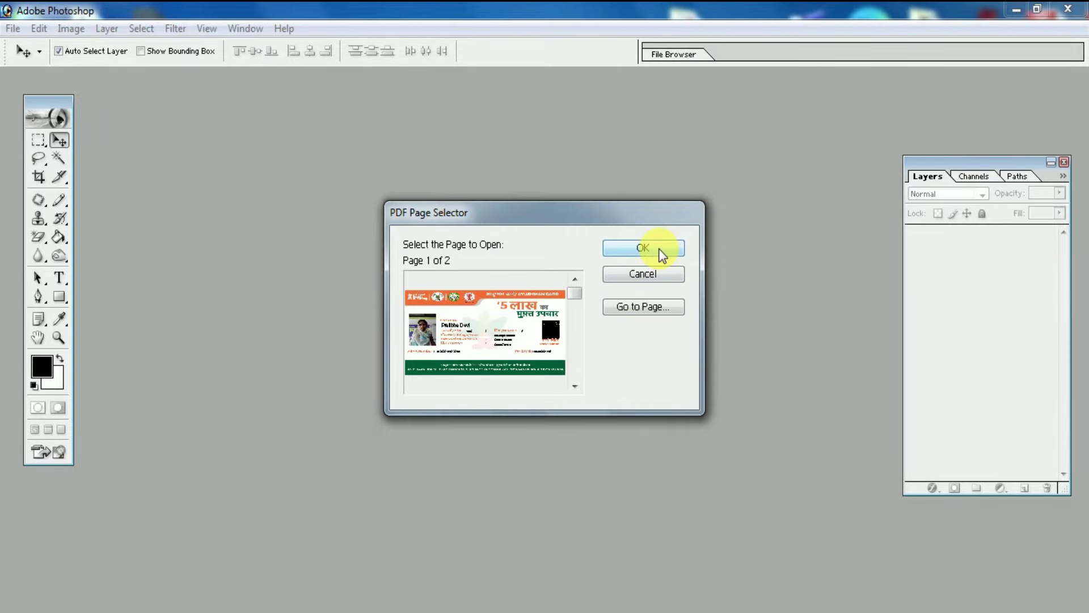
Open page 1, the card front, rasterized at 4.25 × 2.139 inches.
{"action": "left_click", "coordinate": [660, 253]}
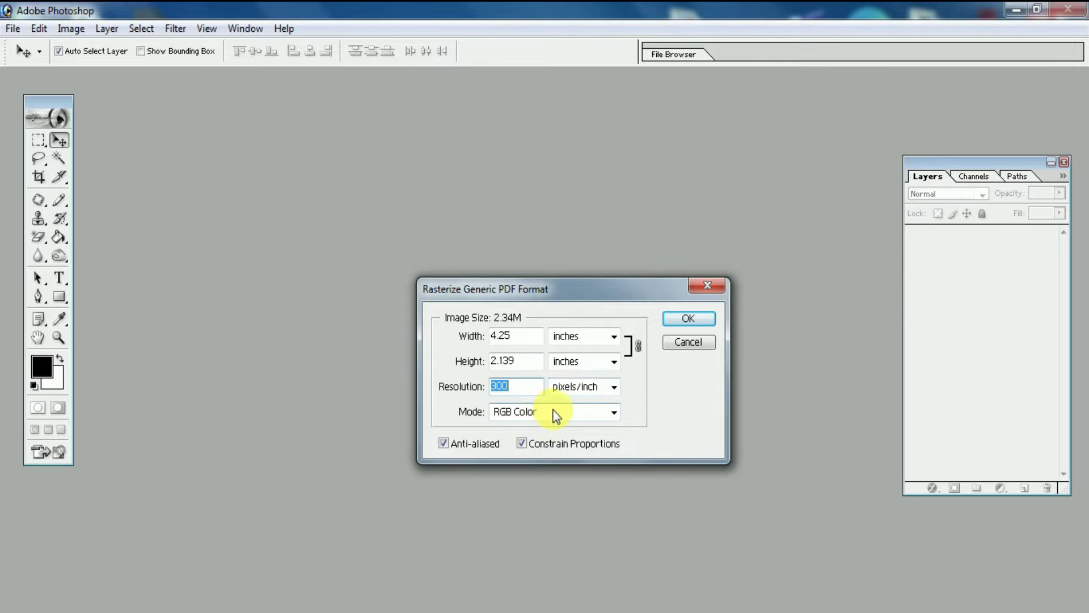
{"action": "left_click", "coordinate": [688, 319]}
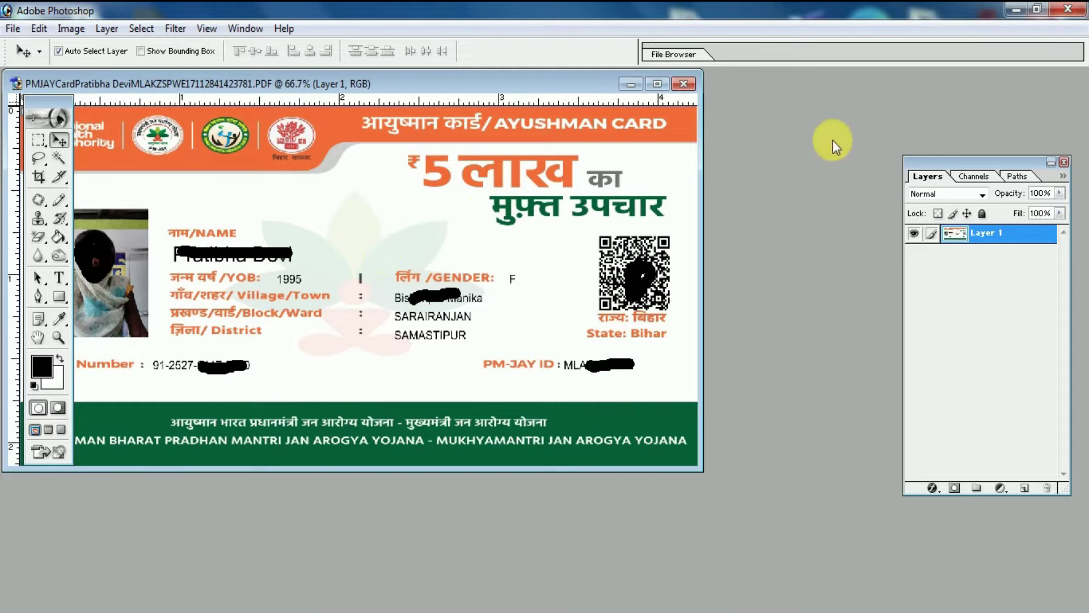
Open page 2 of the card PDF, the back, and arrange it beside the front window.
{"action": "left_click", "coordinate": [1015, 11]}
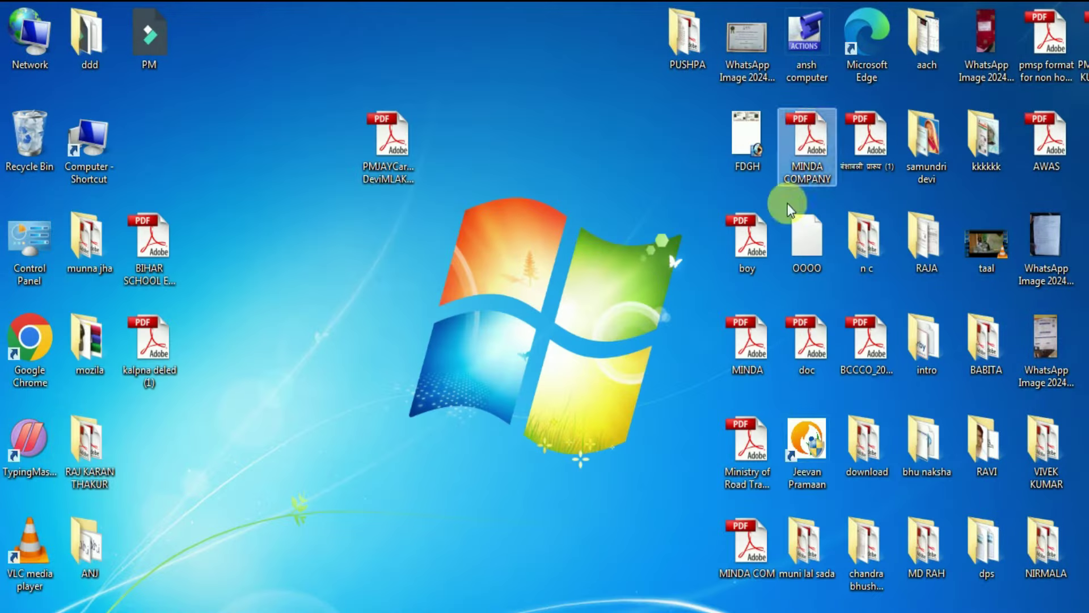
{"action": "mouse_move", "coordinate": [387, 146]}
{"action": "left_mouse_down"}
{"action": "mouse_move", "coordinate": [387, 607]}
{"action": "mouse_move", "coordinate": [397, 357]}
{"action": "left_mouse_up"}
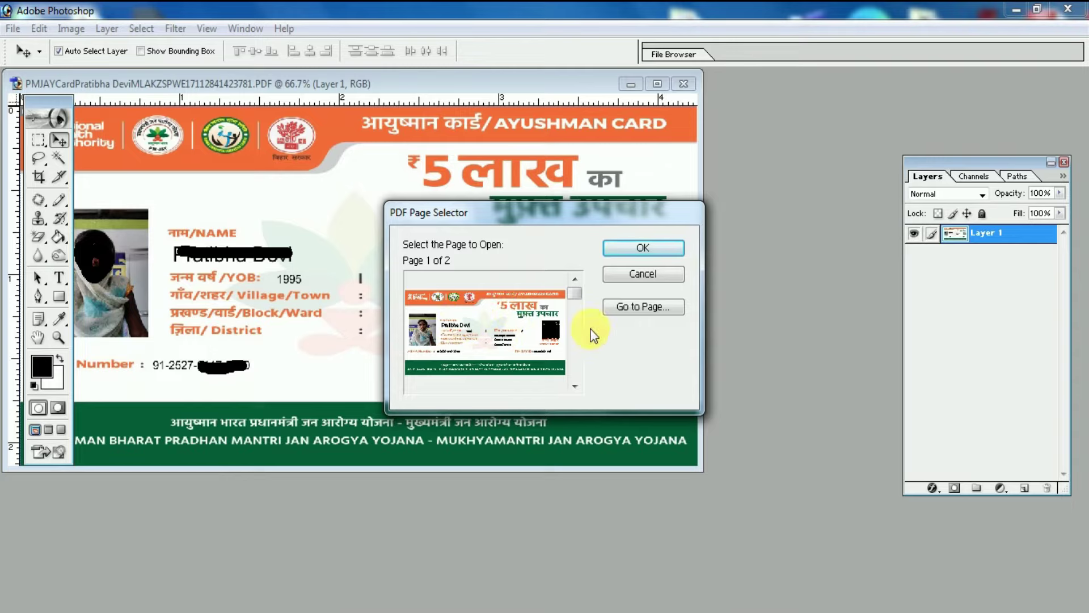
{"action": "left_click", "coordinate": [646, 308]}
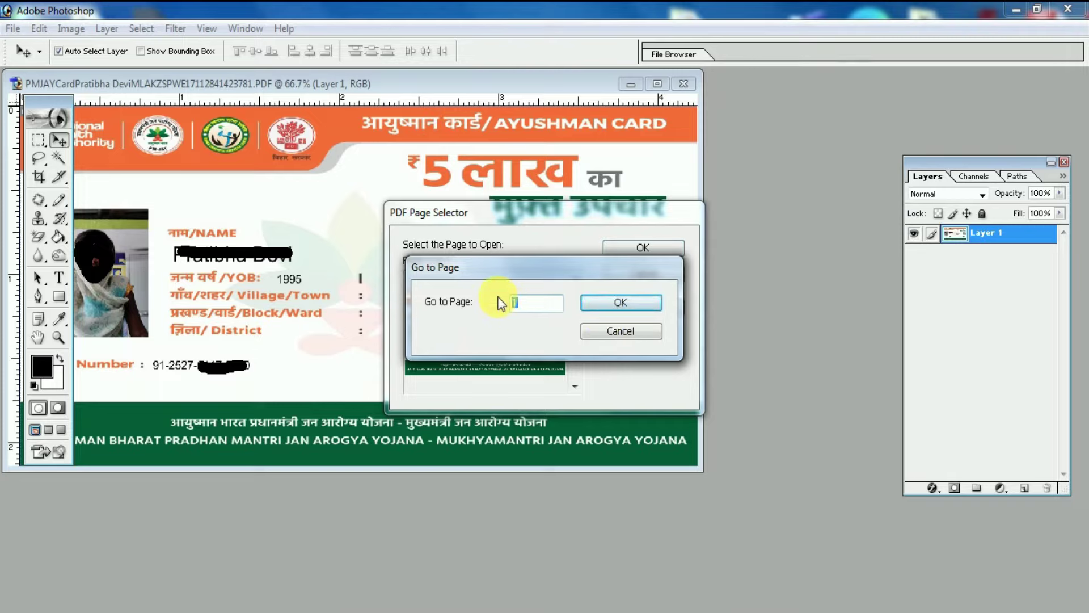
{"action": "type", "text": "2"}
{"action": "left_click", "coordinate": [644, 302]}
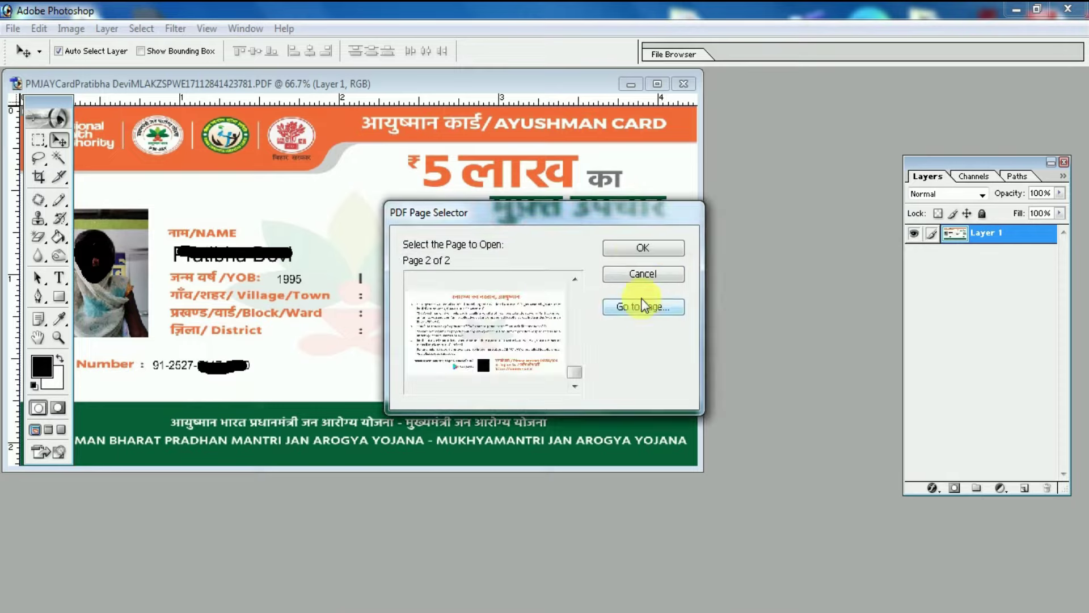
{"action": "left_click", "coordinate": [642, 245]}
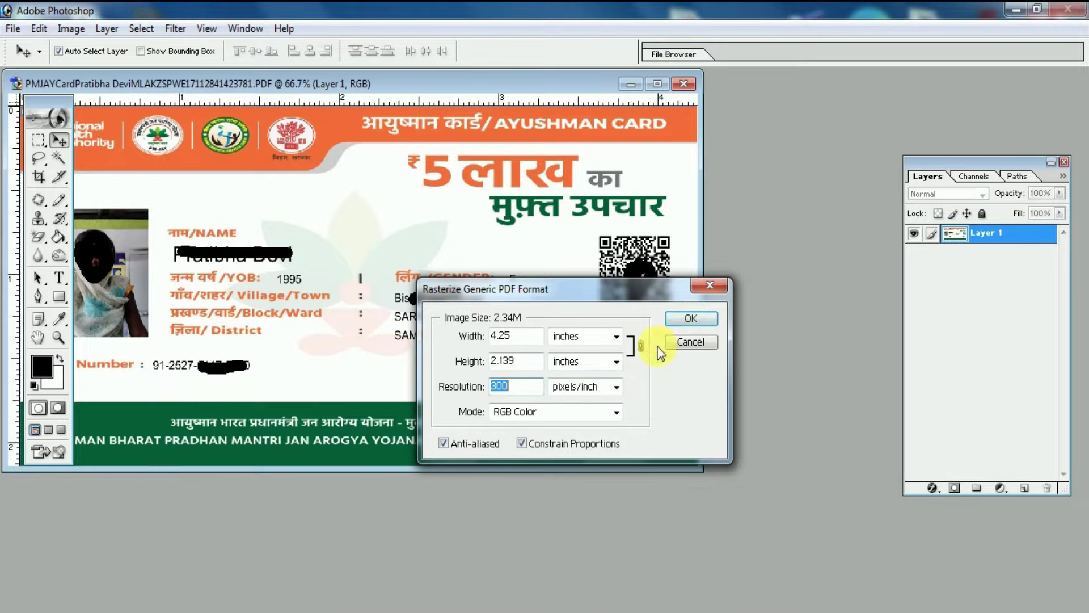
{"action": "left_click", "coordinate": [687, 320]}
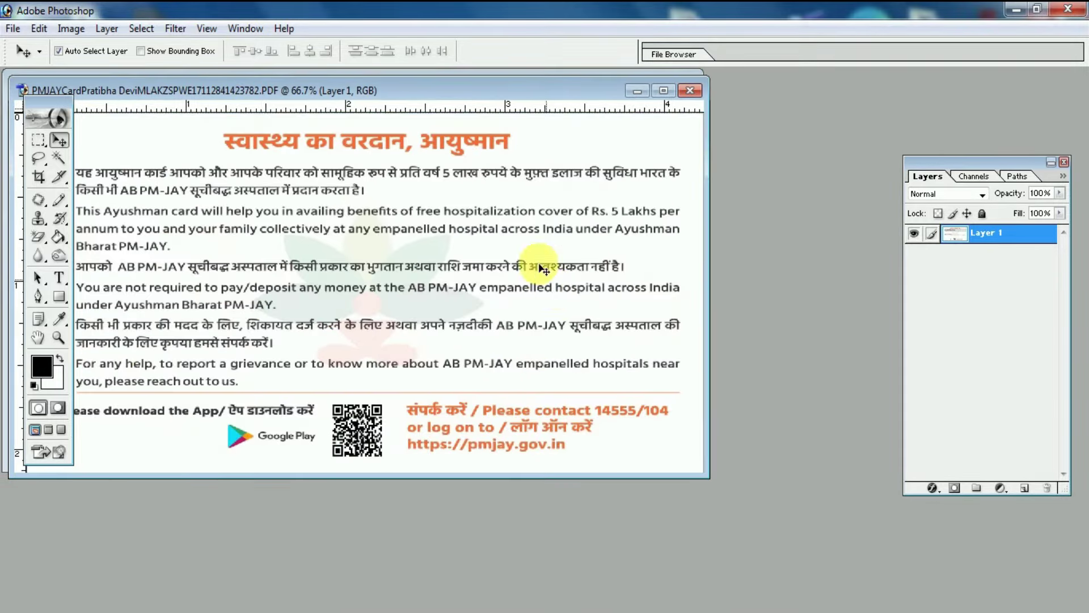
{"action": "mouse_move", "coordinate": [520, 90]}
{"action": "left_mouse_down"}
{"action": "mouse_move", "coordinate": [531, 209]}
{"action": "mouse_move", "coordinate": [543, 179]}
{"action": "left_mouse_up"}
{"action": "left_click", "coordinate": [493, 133]}
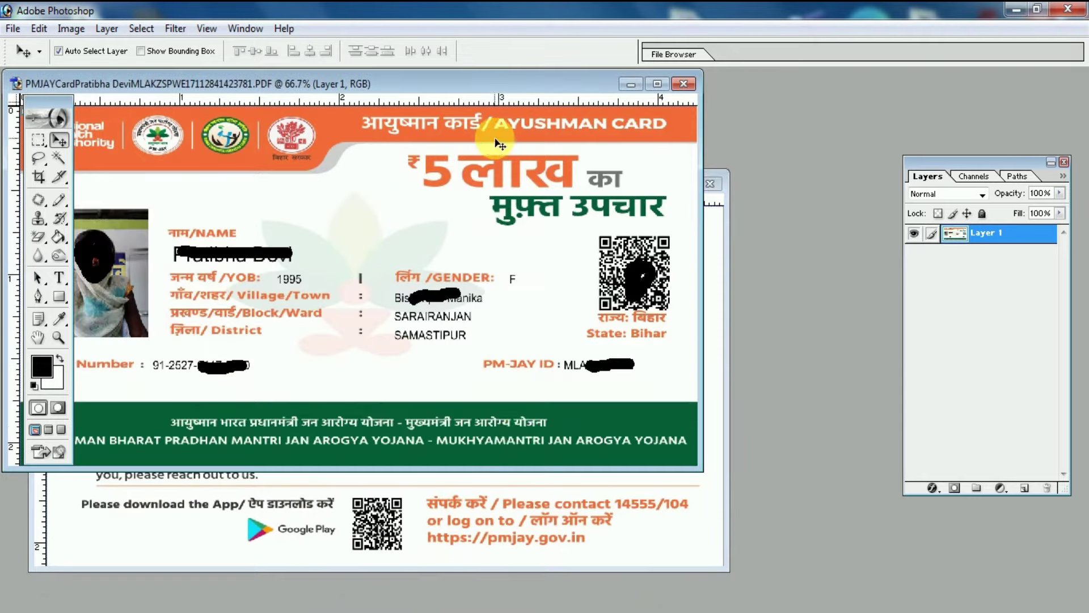
Create a new document from the A4 preset at 300 pixels/inch with White contents.
{"action": "left_click", "coordinate": [517, 482]}
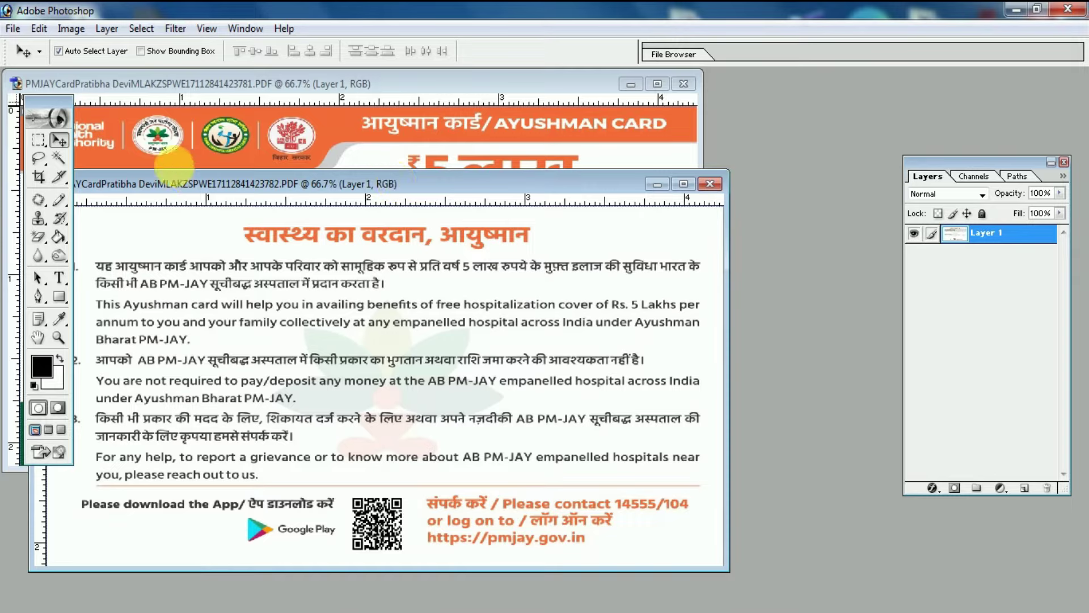
{"action": "left_click", "coordinate": [12, 28]}
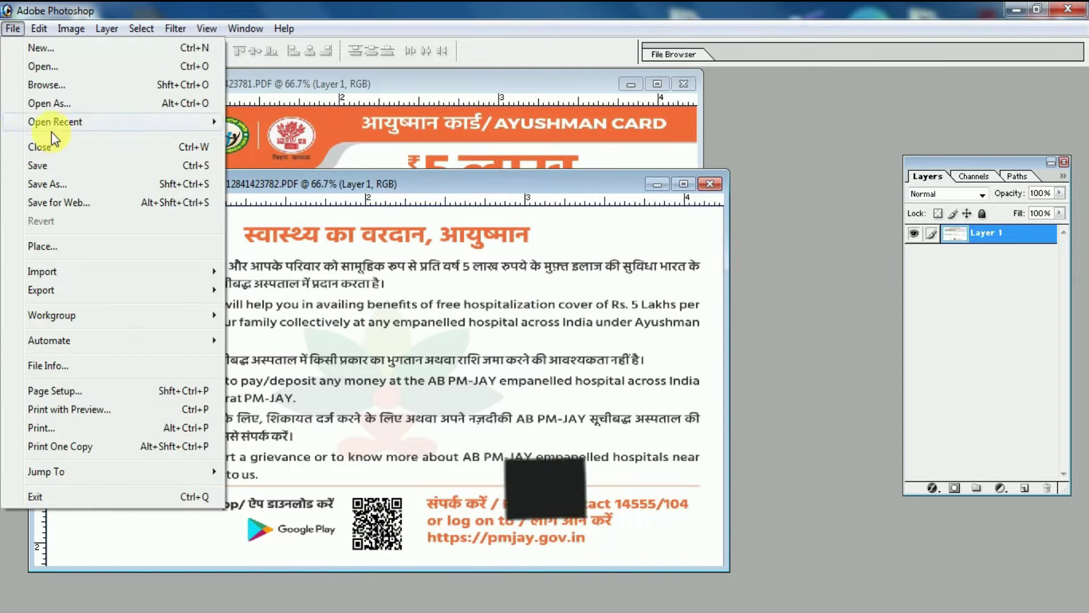
{"action": "left_click", "coordinate": [39, 48]}
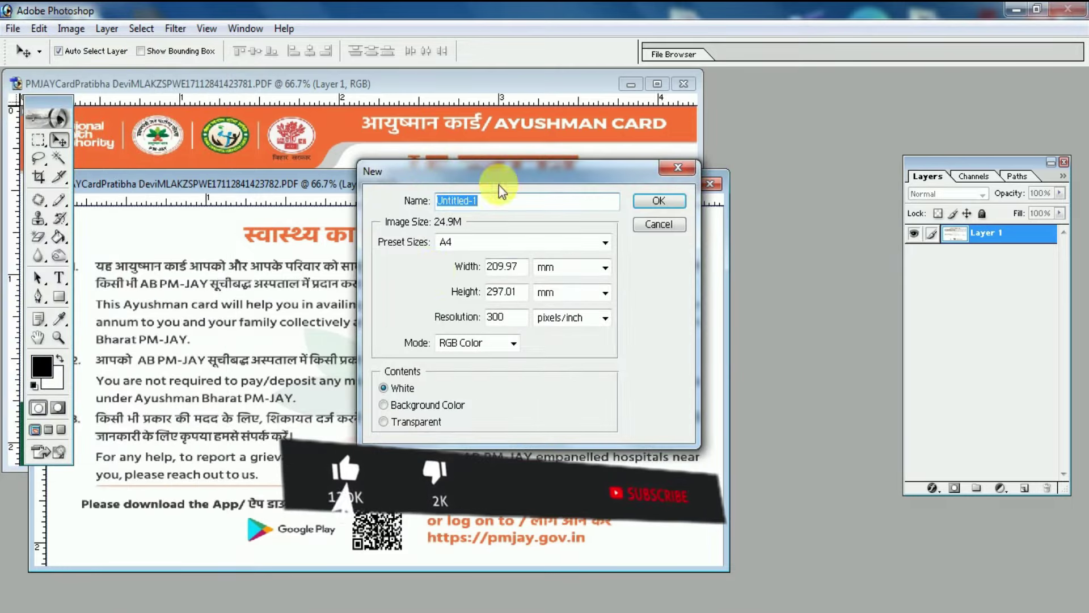
{"action": "left_click", "coordinate": [503, 247]}
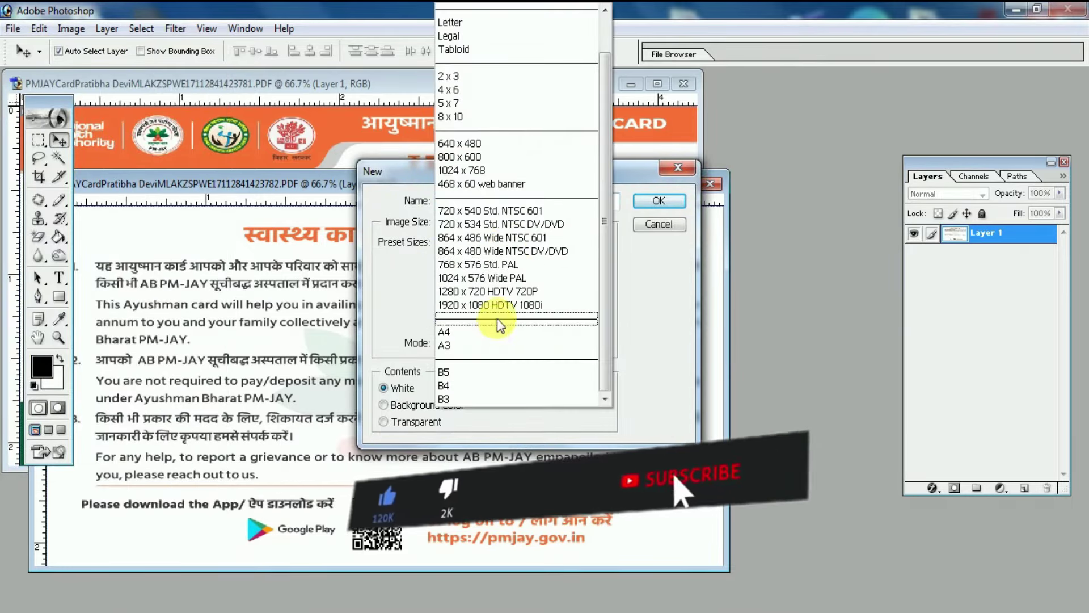
{"action": "left_click", "coordinate": [483, 332]}
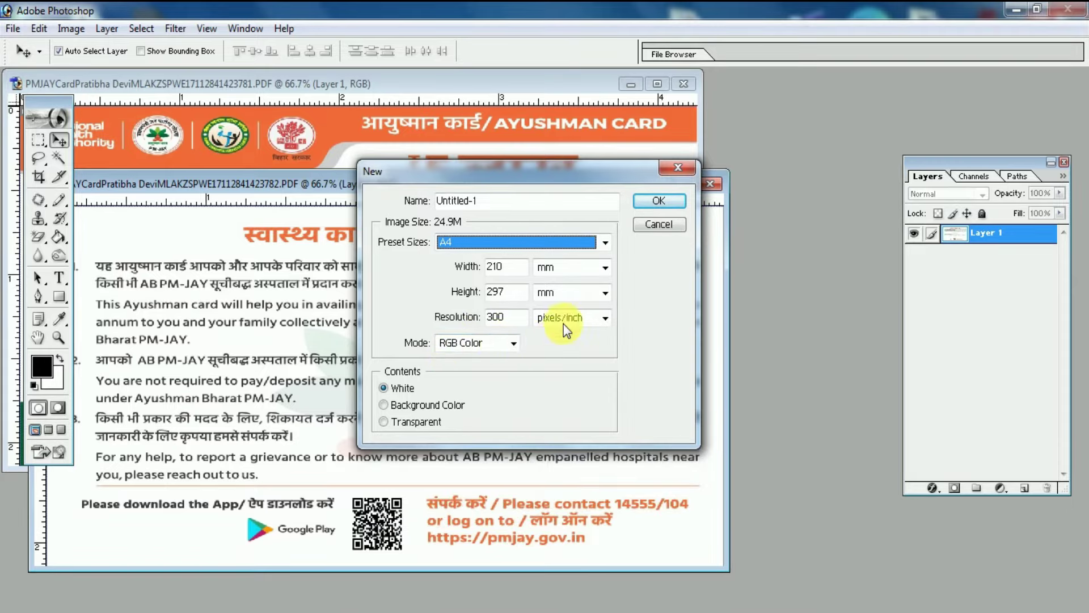
{"action": "left_click", "coordinate": [652, 200]}
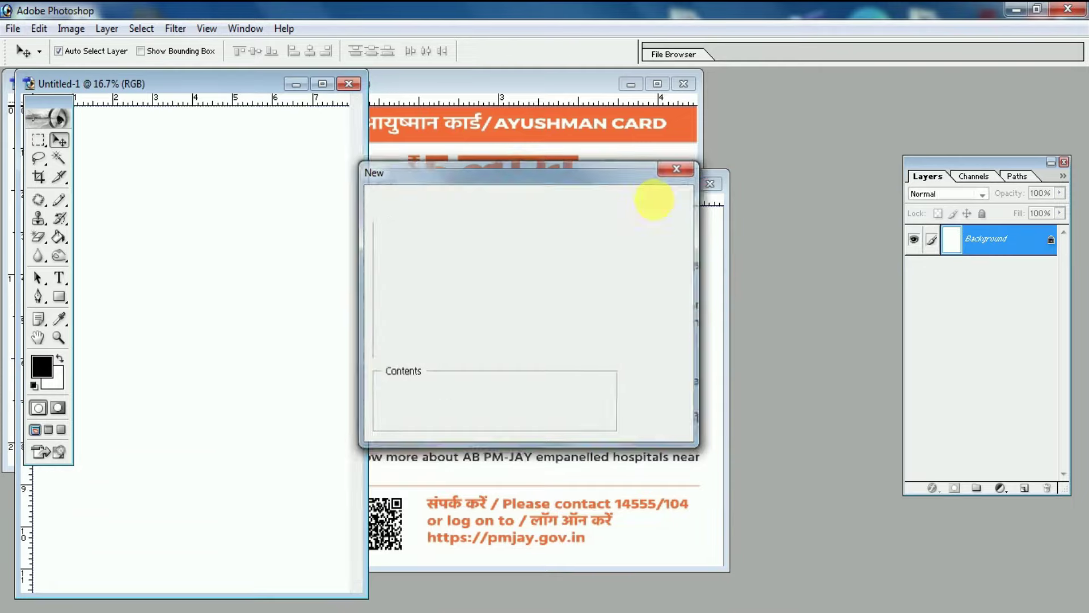
Move the blank A4 window aside and maximize the card front window.
{"action": "left_click_drag", "start_coordinate": [246, 85], "coordinate": [756, 89]}
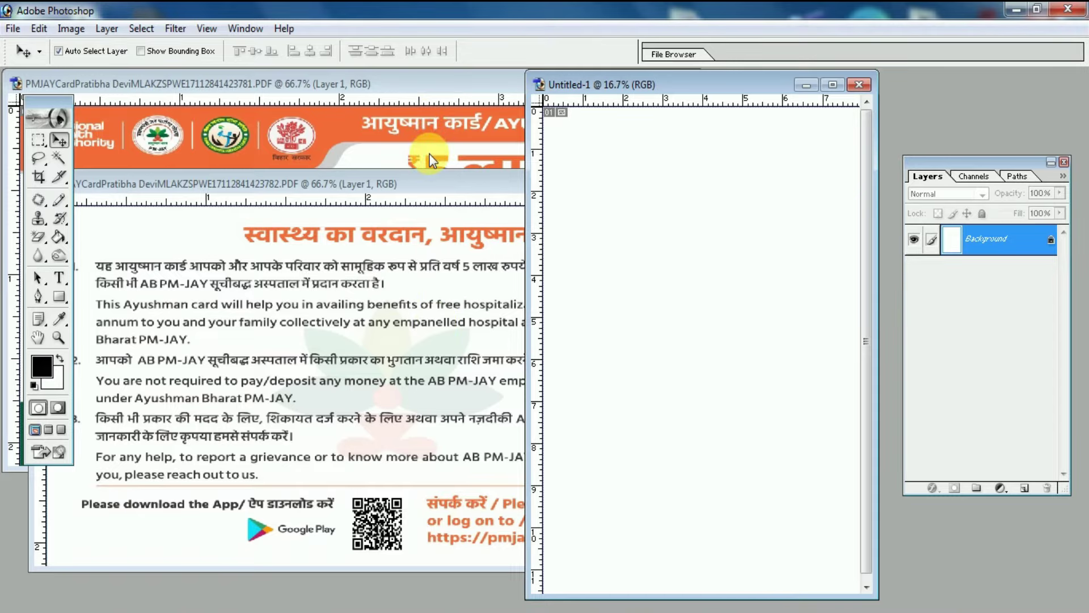
{"action": "left_click", "coordinate": [357, 153]}
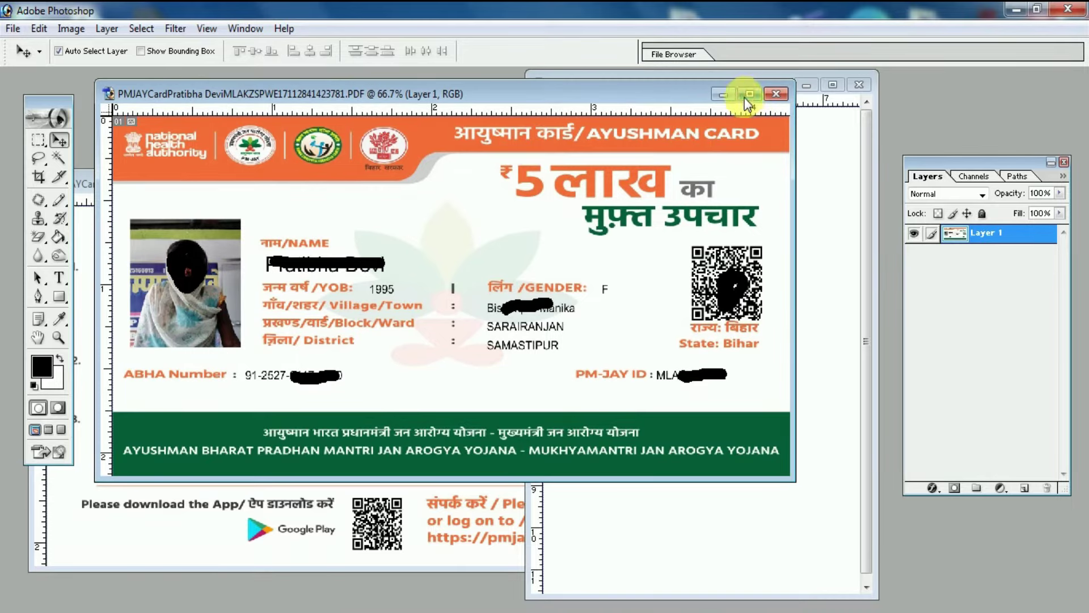
{"action": "mouse_move", "coordinate": [692, 94]}
{"action": "left_mouse_down"}
{"action": "mouse_move", "coordinate": [624, 148]}
{"action": "mouse_move", "coordinate": [689, 165]}
{"action": "left_mouse_up"}
{"action": "left_click", "coordinate": [743, 158]}
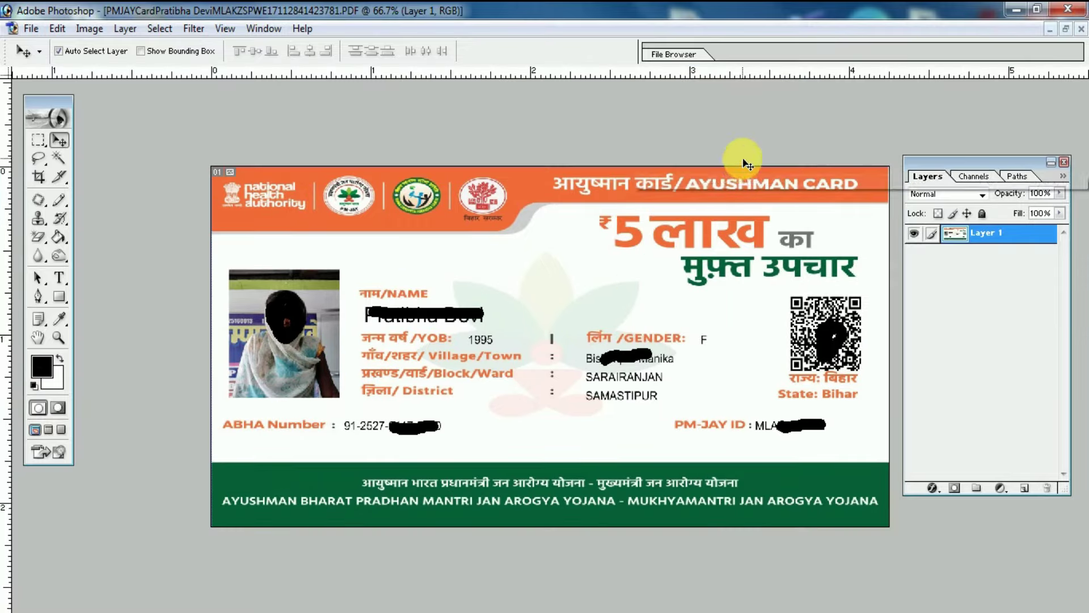
Set the Crop tool to width 86mm, height 54mm and resolution 300.
{"action": "left_click", "coordinate": [38, 177]}
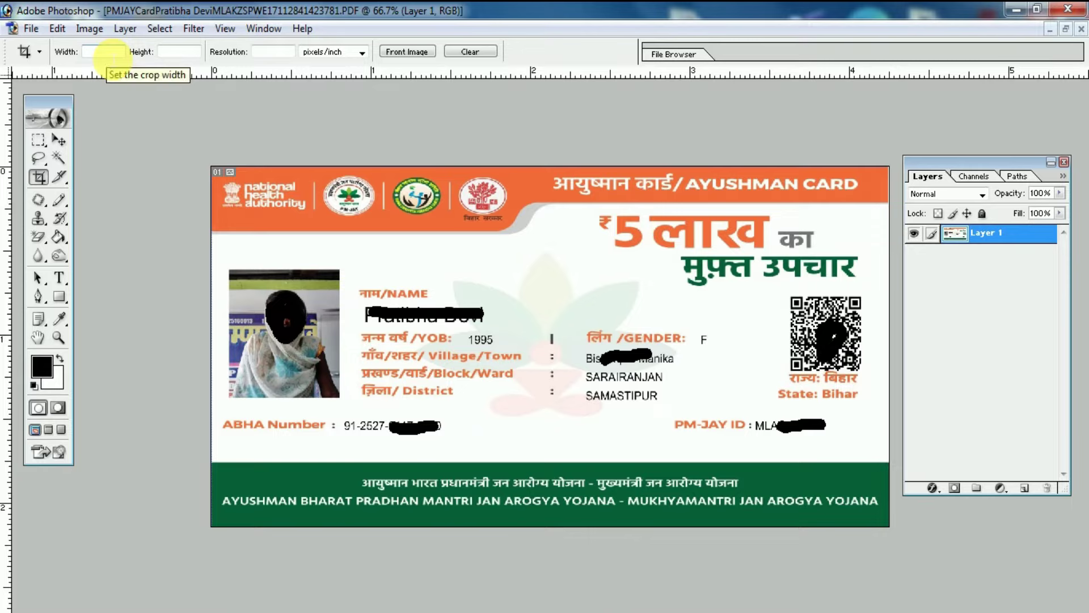
{"action": "left_click", "coordinate": [113, 58]}
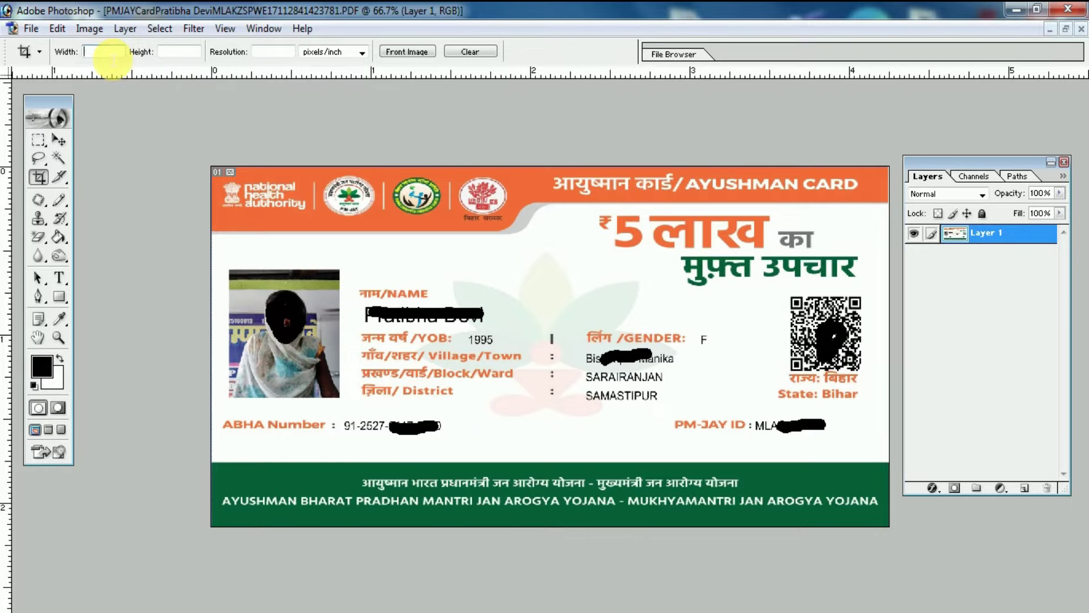
{"action": "type", "text": "86"}
{"action": "type", "text": "mm"}
{"action": "key", "text": "Tab"}
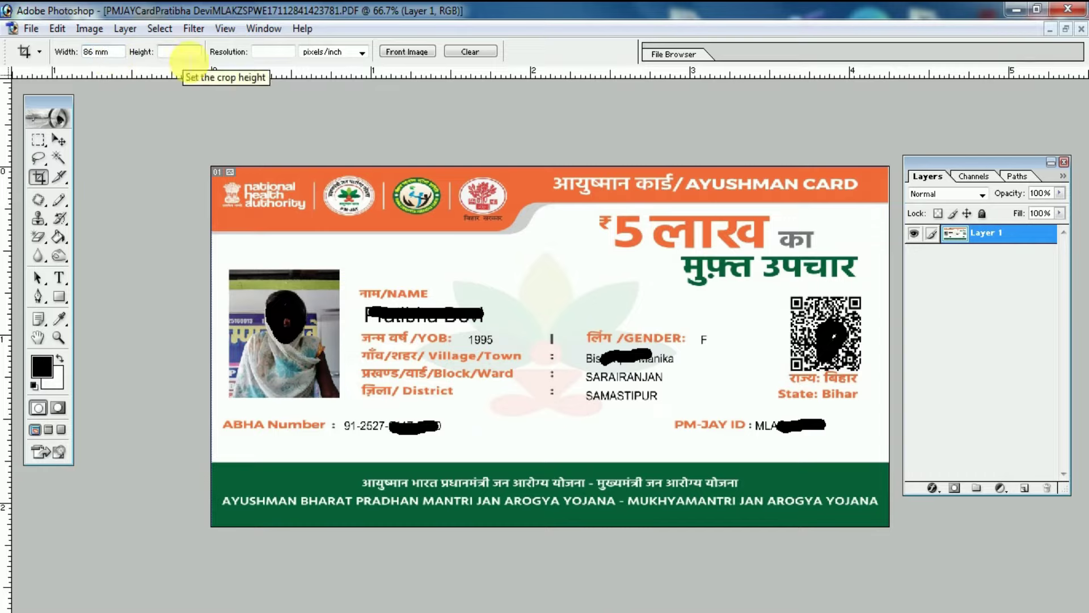
{"action": "type", "text": "54"}
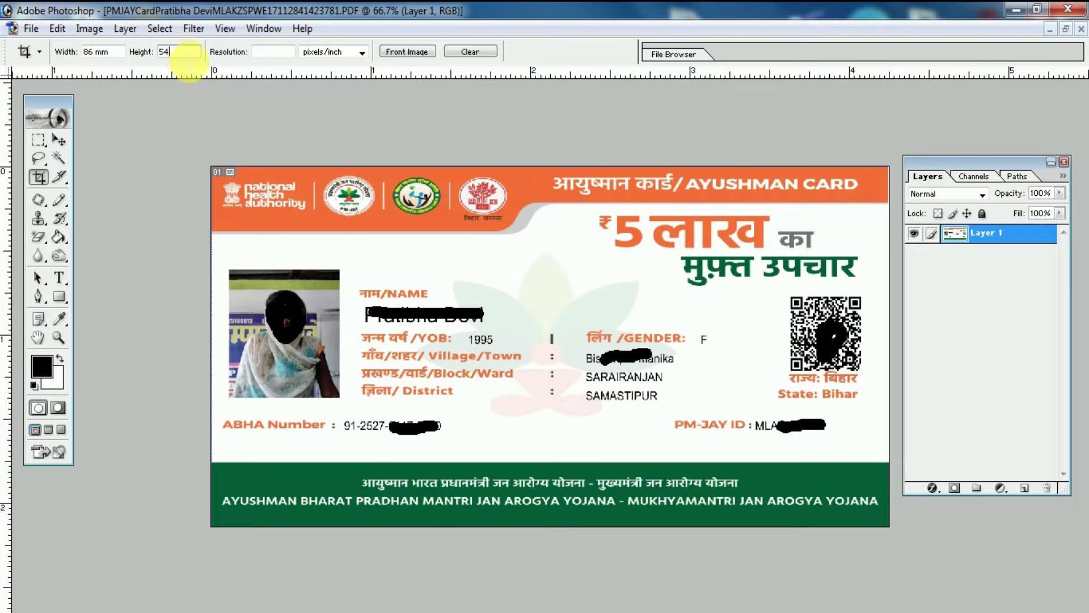
{"action": "type", "text": "mm"}
{"action": "left_click", "coordinate": [280, 53]}
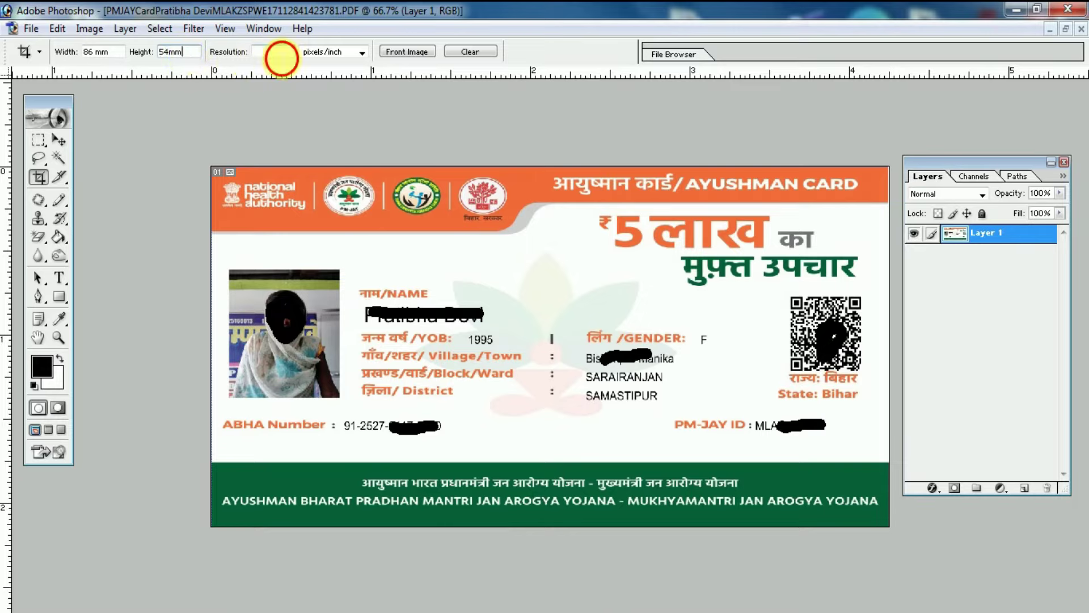
{"action": "type", "text": "300"}
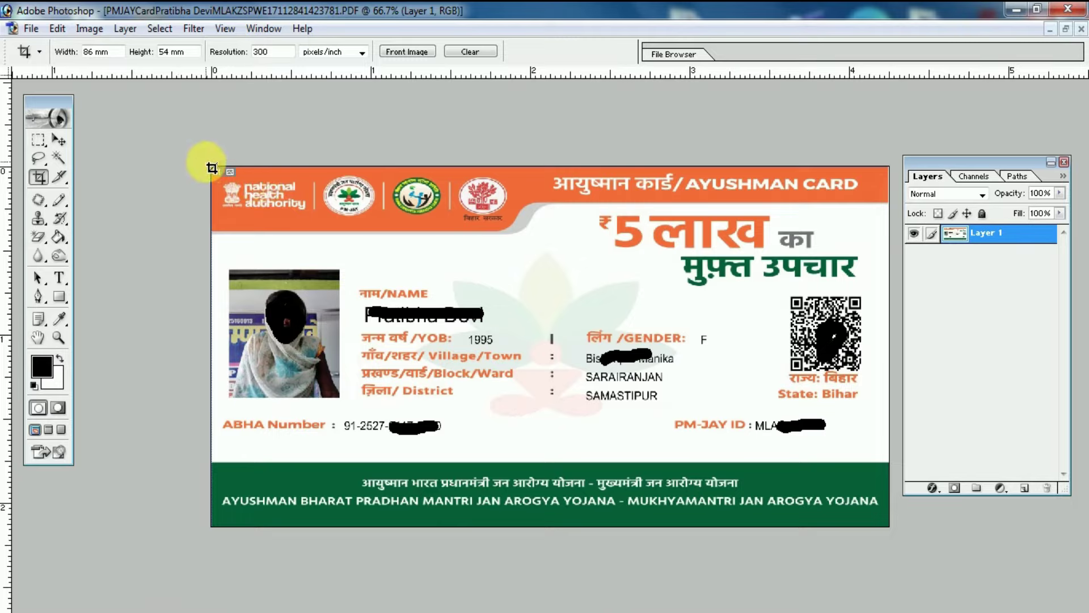
Crop the card front with an 86 × 54 mm box spanning the card, extended past its corner.
{"action": "left_click_drag", "start_coordinate": [229, 184], "coordinate": [816, 606]}
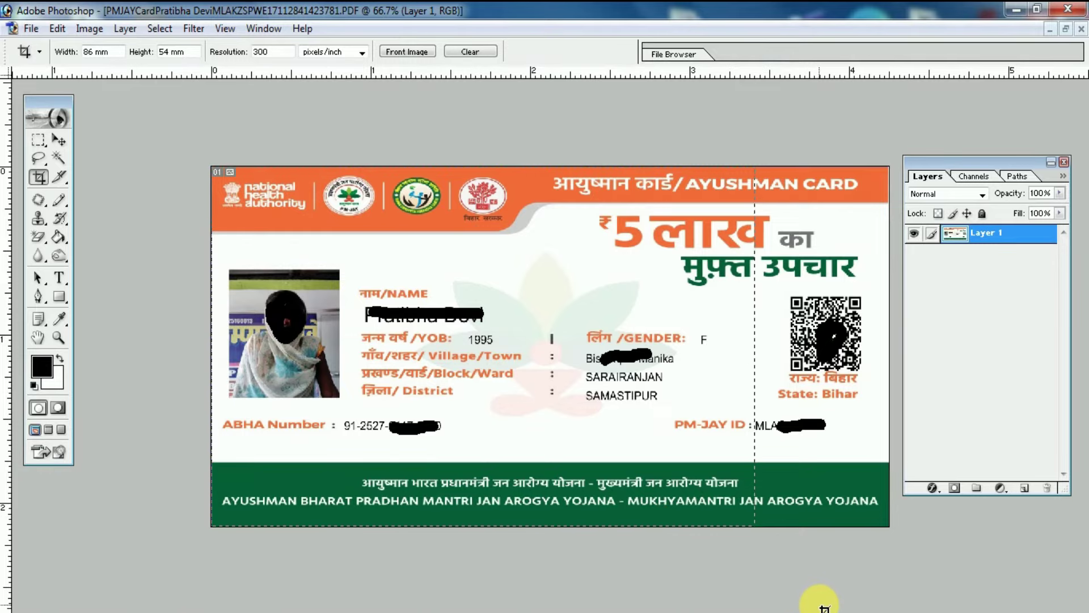
{"action": "left_click_drag", "start_coordinate": [820, 607], "coordinate": [802, 587]}
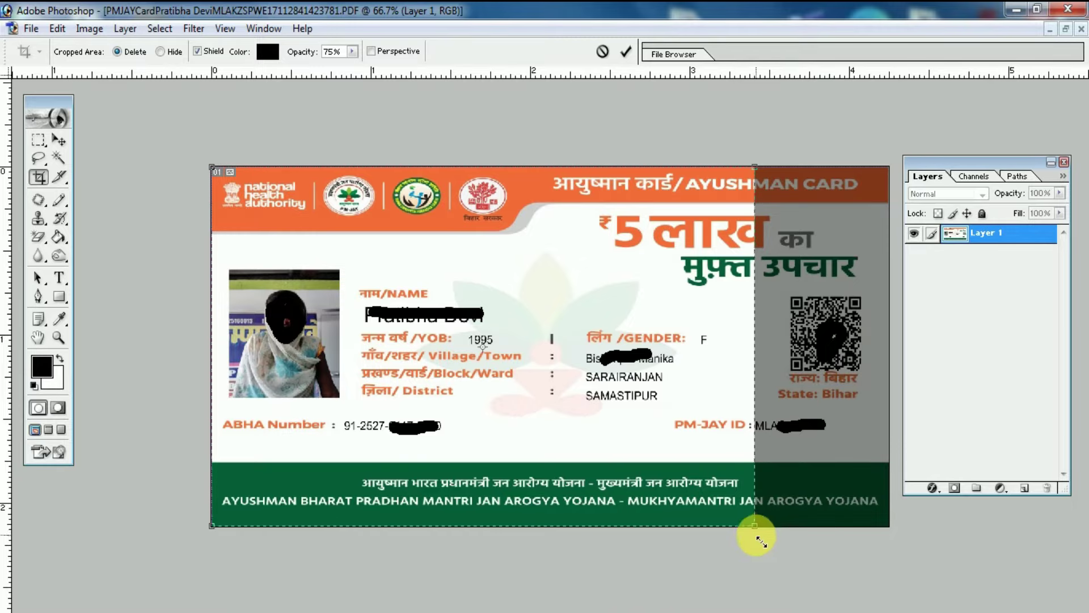
{"action": "left_click_drag", "start_coordinate": [758, 534], "coordinate": [906, 598]}
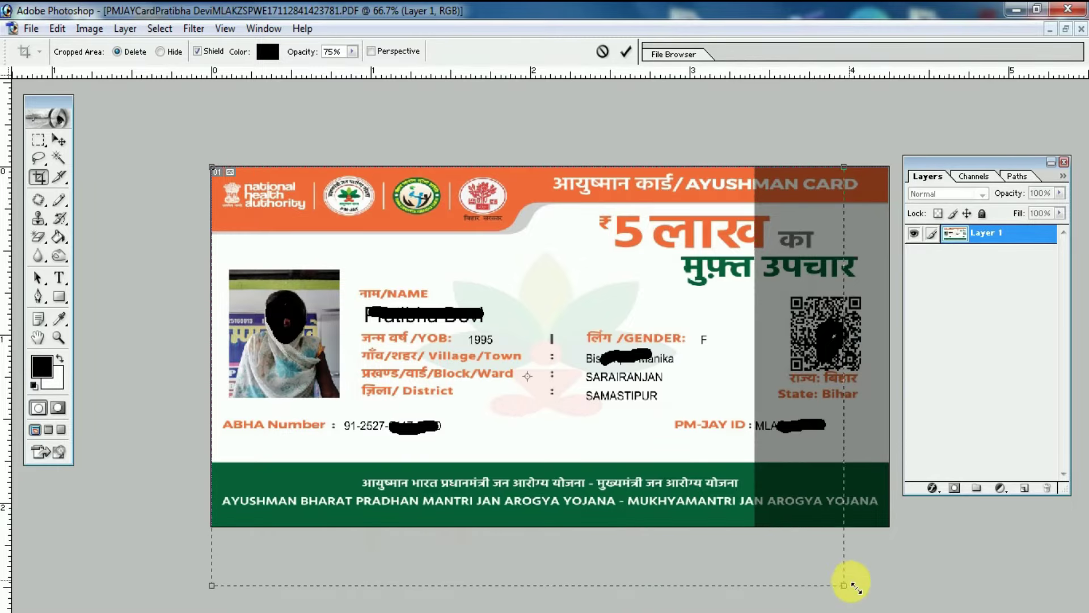
{"action": "left_click_drag", "start_coordinate": [907, 599], "coordinate": [908, 600]}
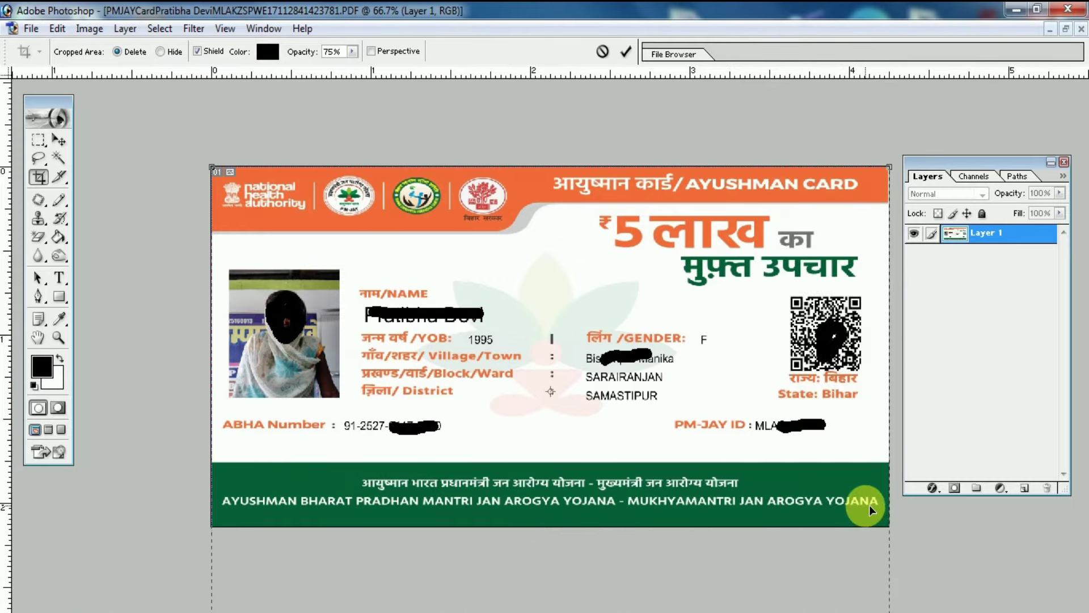
{"action": "key", "text": "Return"}
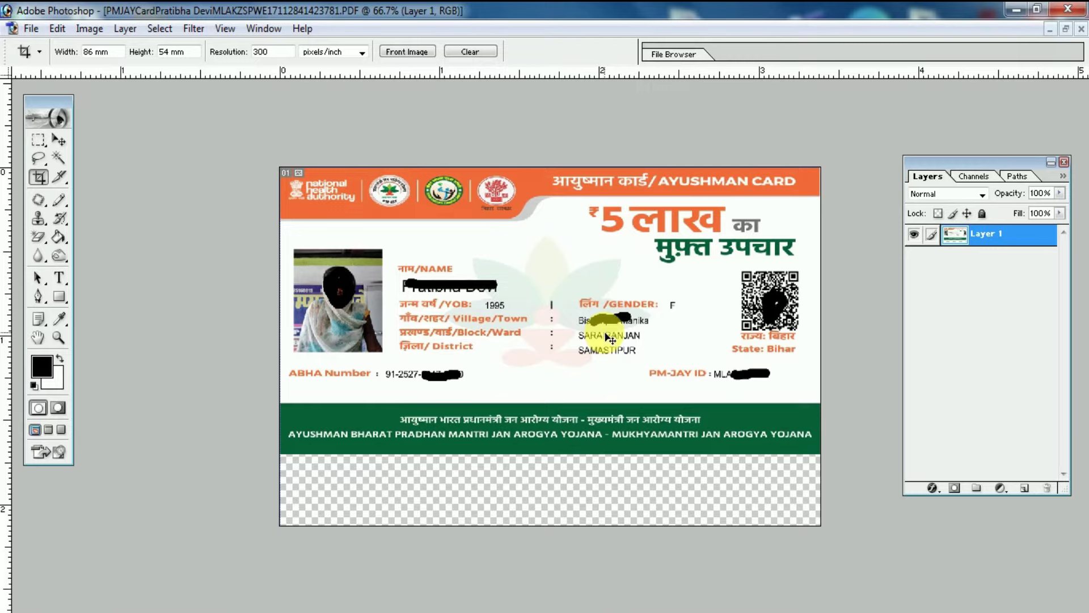
Select all and free-transform the card, stretching it down to fill the canvas.
{"action": "key", "text": "ctrl+a"}
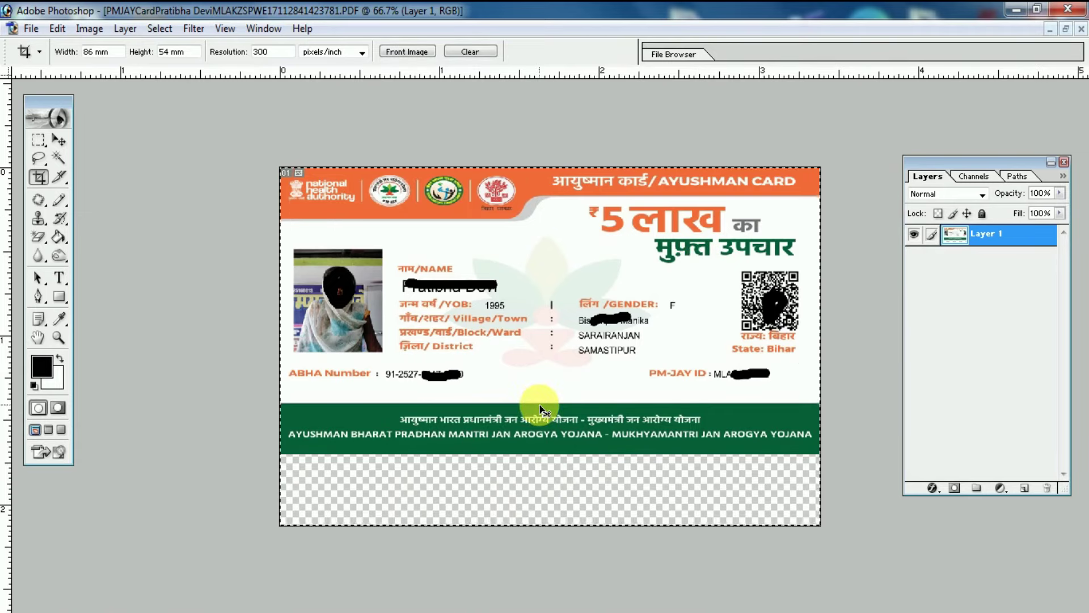
{"action": "key", "text": "ctrl+t"}
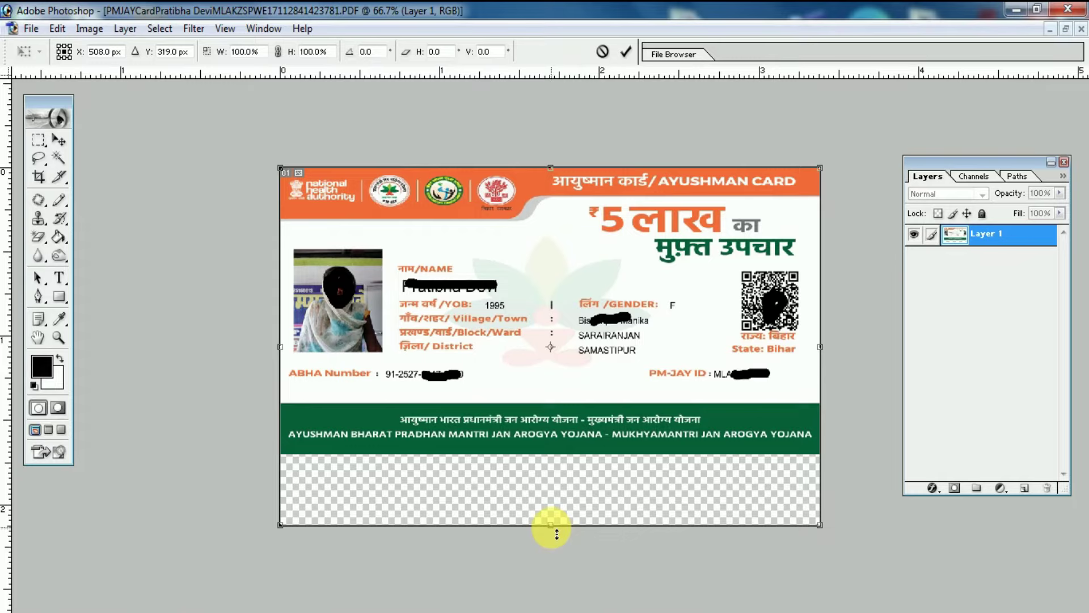
{"action": "left_click_drag", "start_coordinate": [558, 534], "coordinate": [542, 607]}
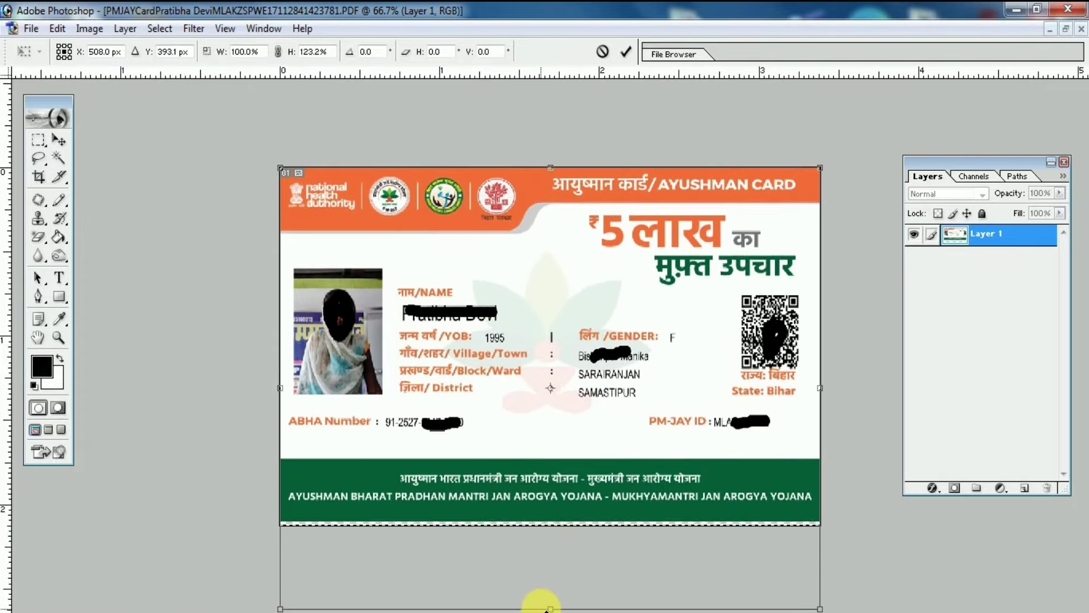
{"action": "left_click_drag", "start_coordinate": [541, 607], "coordinate": [542, 605]}
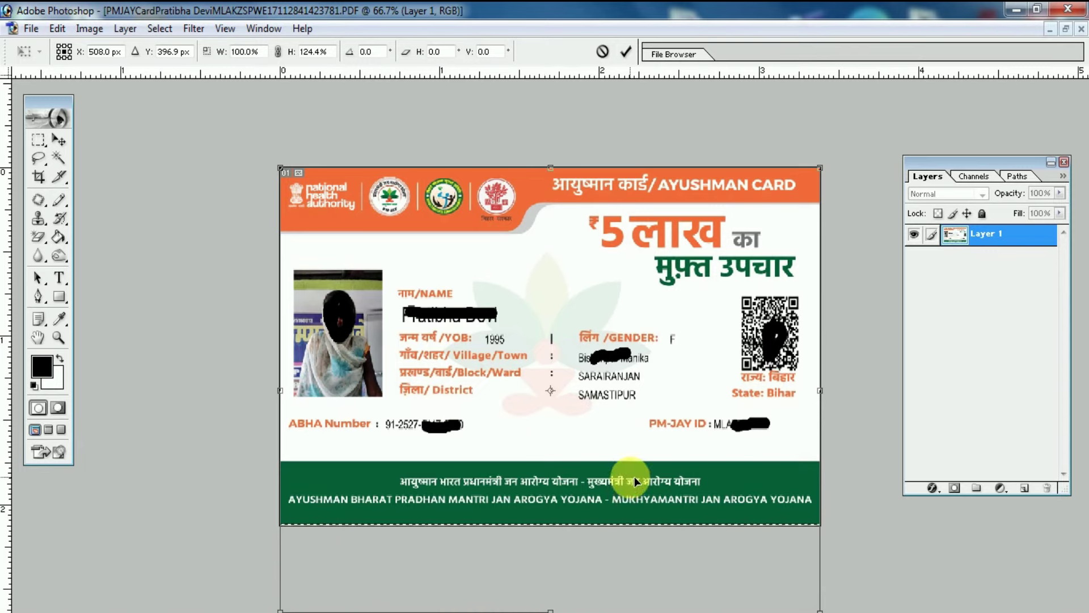
{"action": "key", "text": "c"}
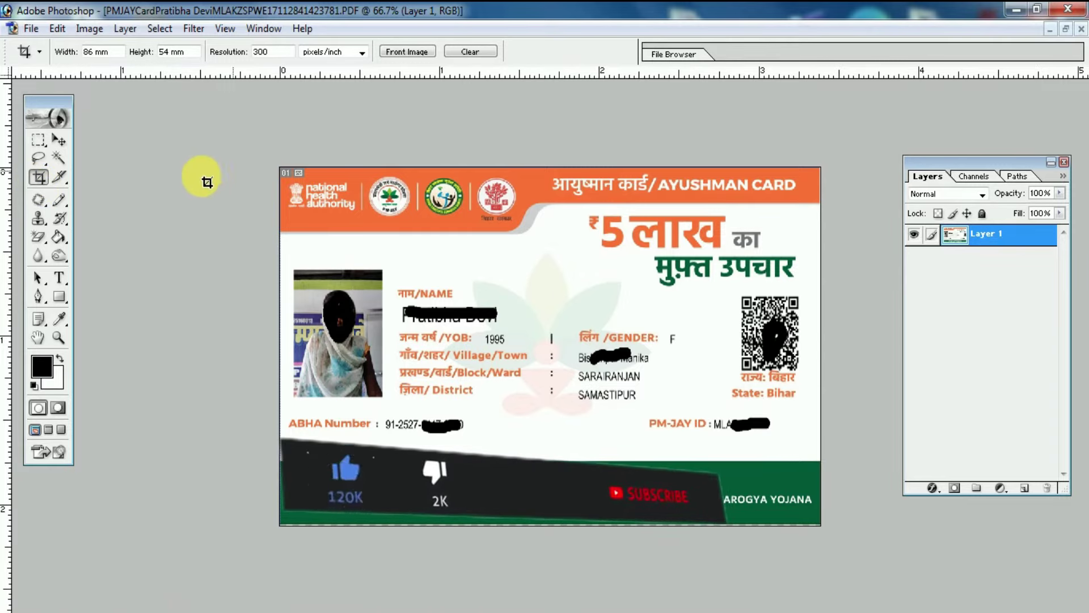
Recrop the whole card, then restore its window and move it beside Untitled-1.
{"action": "left_click_drag", "start_coordinate": [298, 169], "coordinate": [808, 520]}
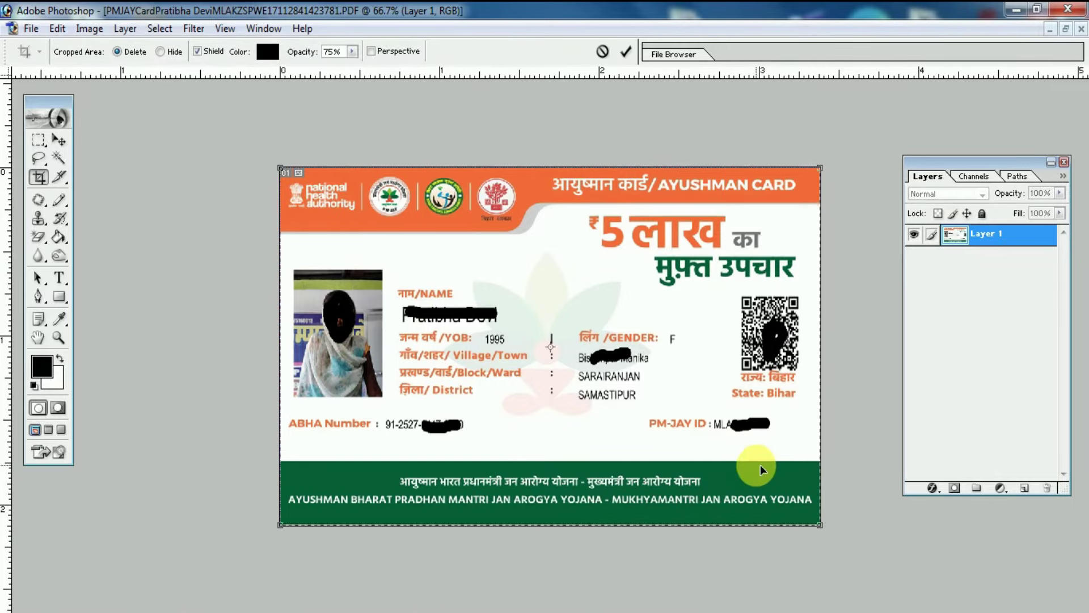
{"action": "double_click", "coordinate": [760, 464]}
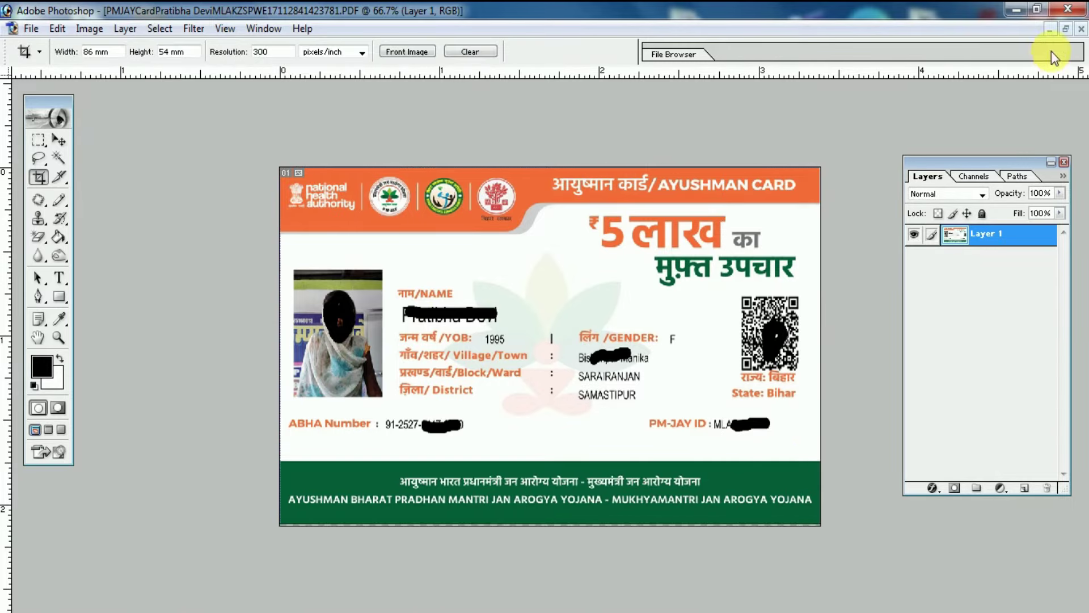
{"action": "left_click", "coordinate": [1067, 31]}
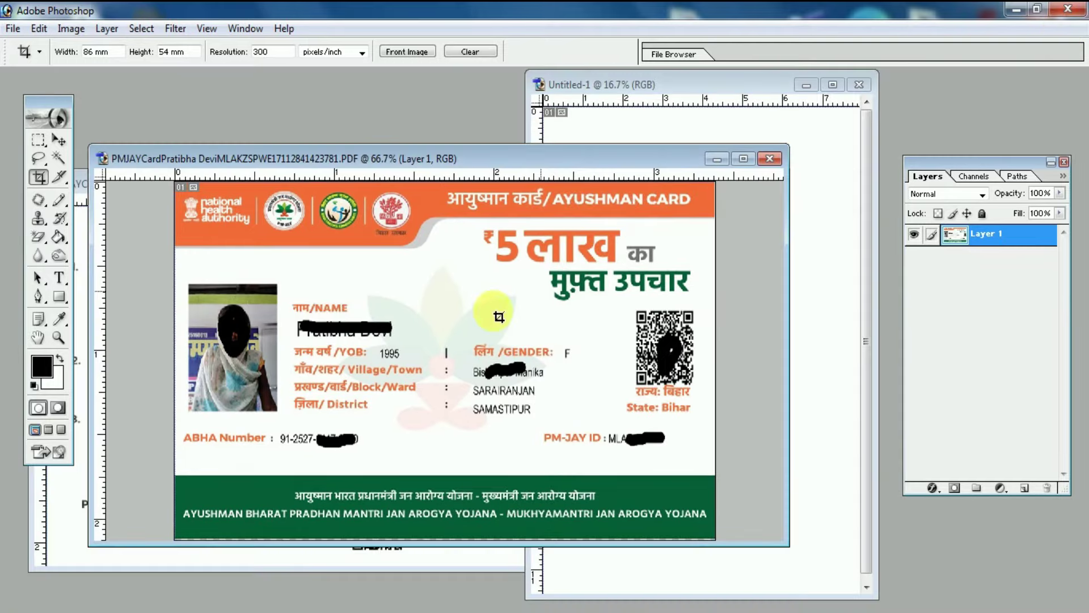
{"action": "left_click_drag", "start_coordinate": [381, 158], "coordinate": [263, 153]}
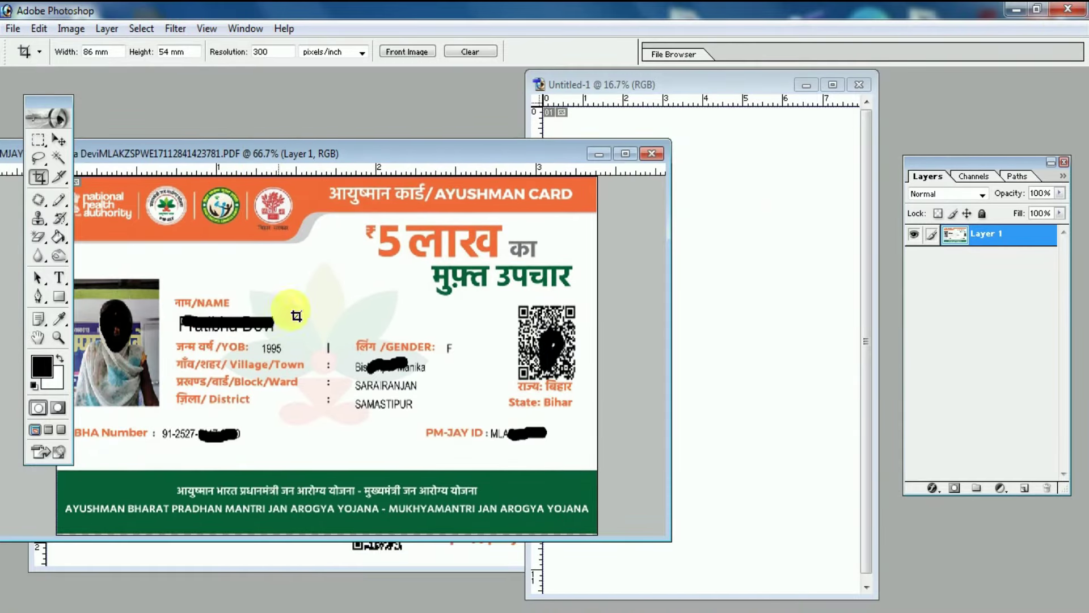
Move the card front layer onto Untitled-1 and place it at the top-left corner.
{"action": "left_click", "coordinate": [58, 140]}
{"action": "left_click_drag", "start_coordinate": [312, 304], "coordinate": [750, 284]}
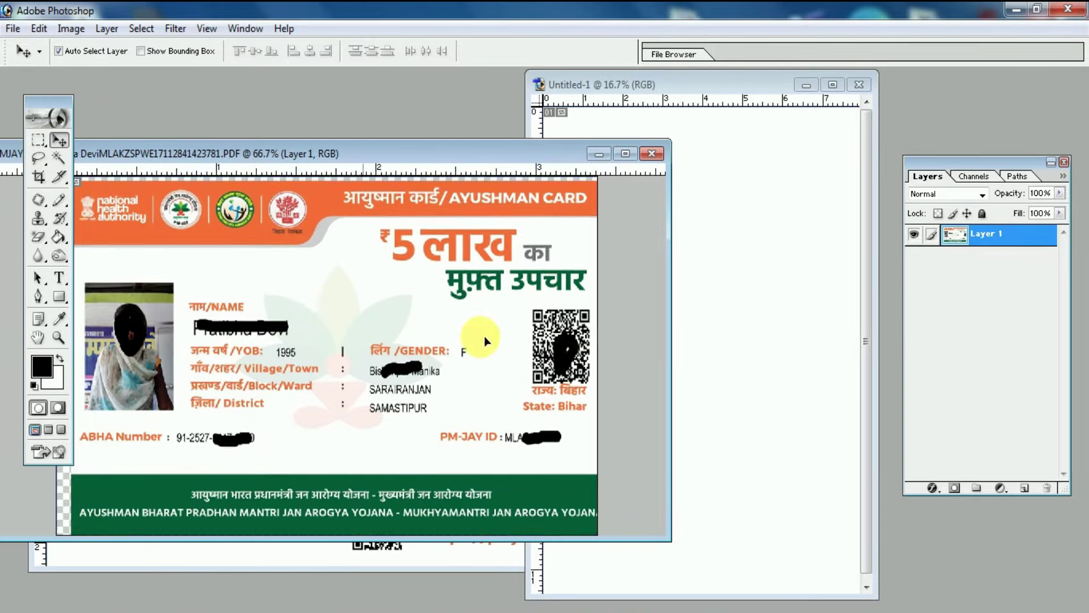
{"action": "mouse_move", "coordinate": [746, 237]}
{"action": "left_mouse_down"}
{"action": "mouse_move", "coordinate": [633, 178]}
{"action": "mouse_move", "coordinate": [636, 164]}
{"action": "left_mouse_up"}
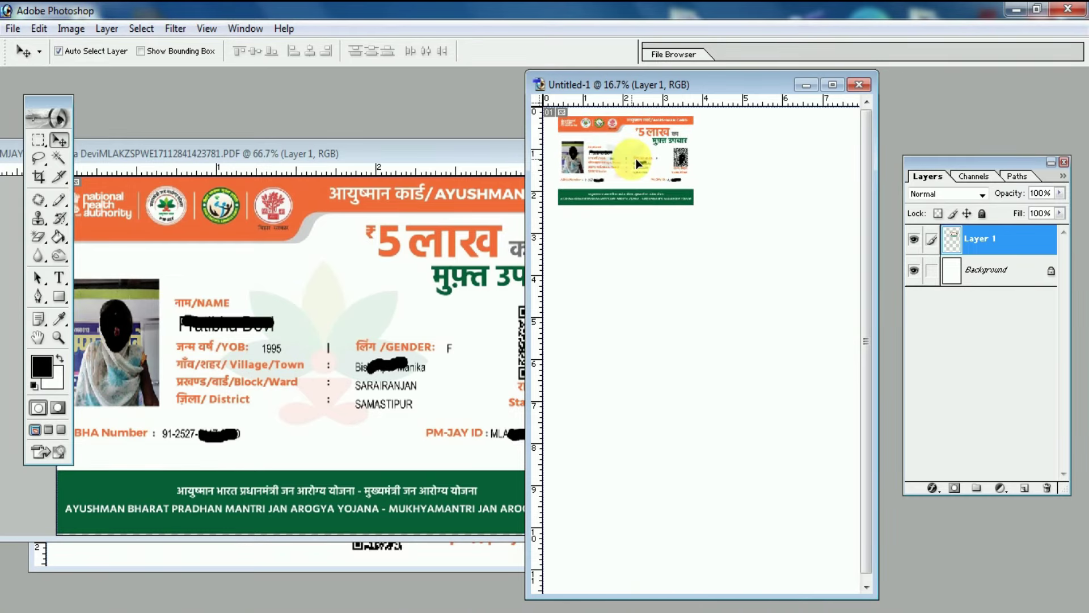
{"action": "left_click", "coordinate": [406, 347]}
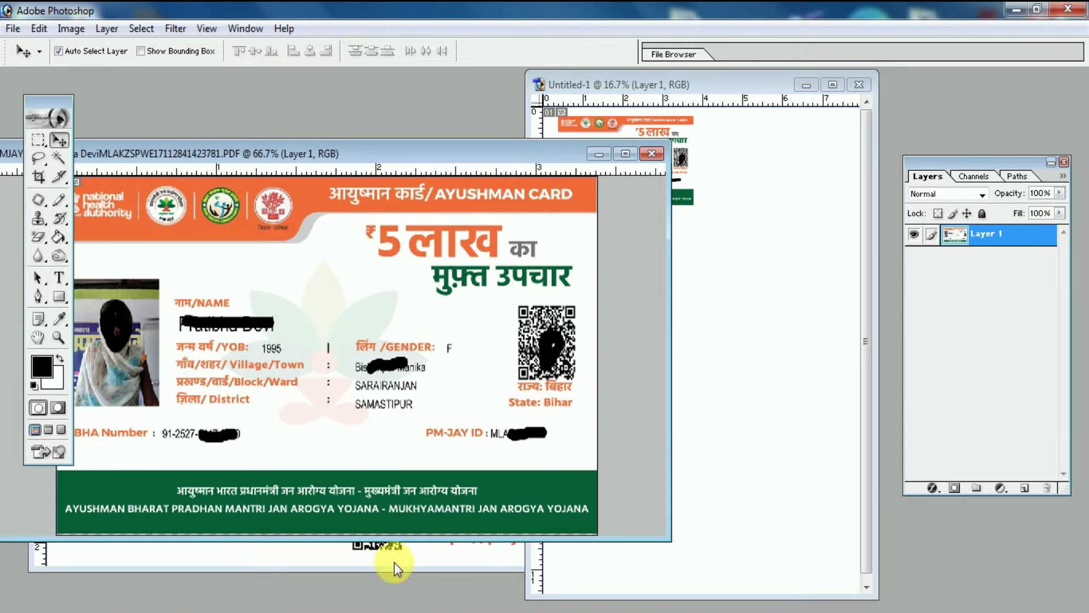
Maximize the …782.PDF card back window and crop it with the 86 × 54 mm box.
{"action": "left_click", "coordinate": [406, 549]}
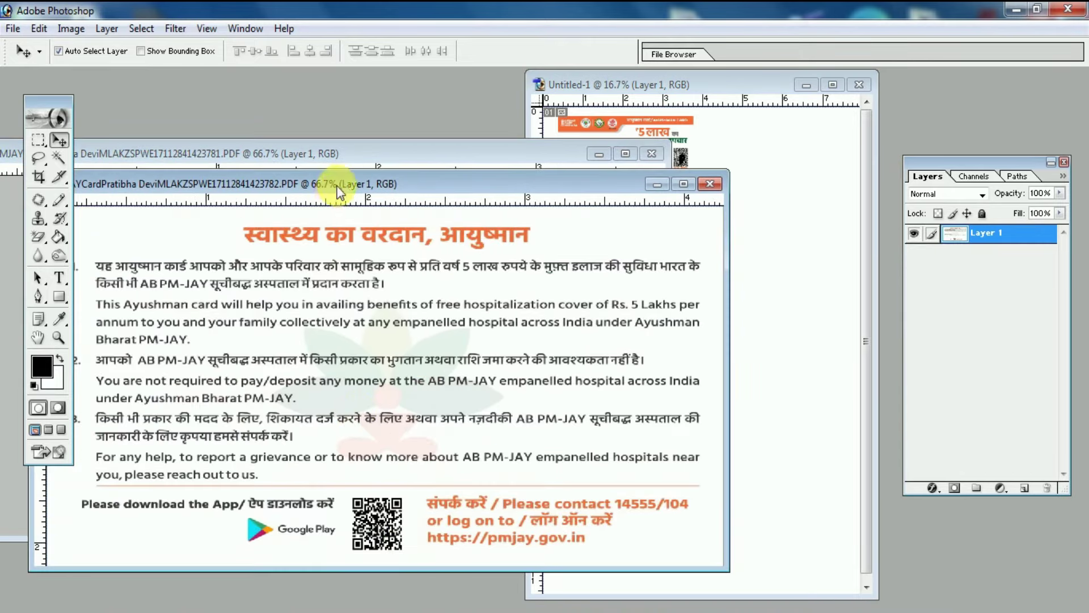
{"action": "left_click_drag", "start_coordinate": [340, 190], "coordinate": [418, 127]}
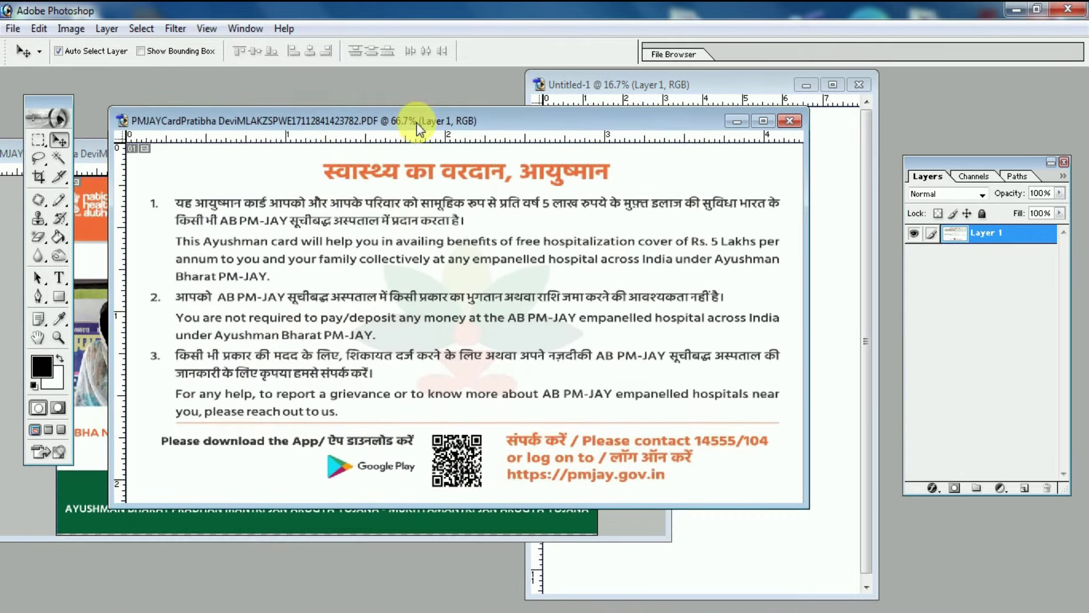
{"action": "left_click", "coordinate": [38, 178]}
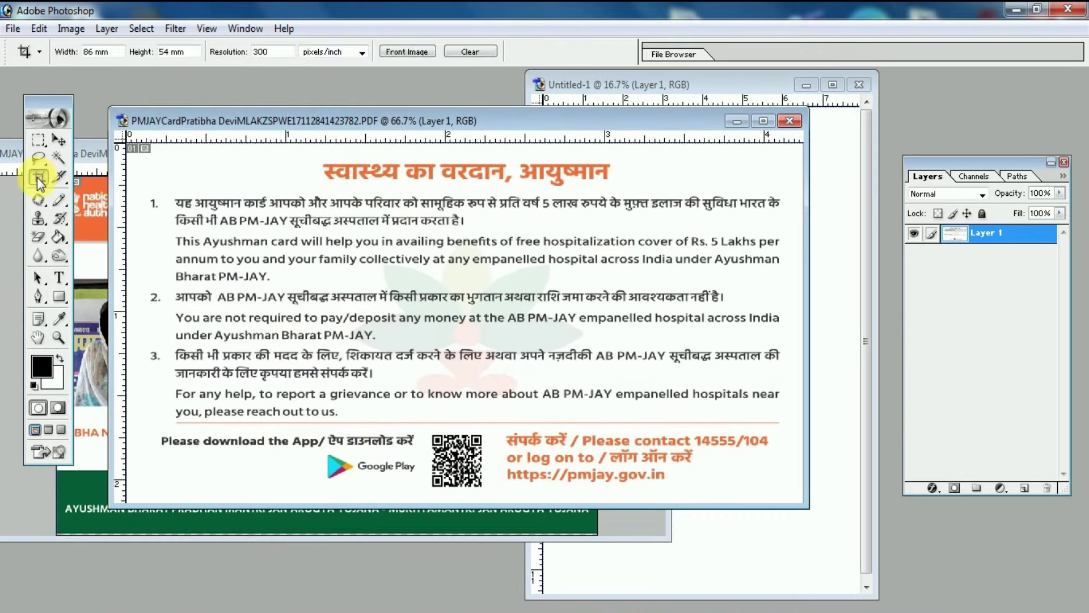
{"action": "left_click", "coordinate": [763, 121]}
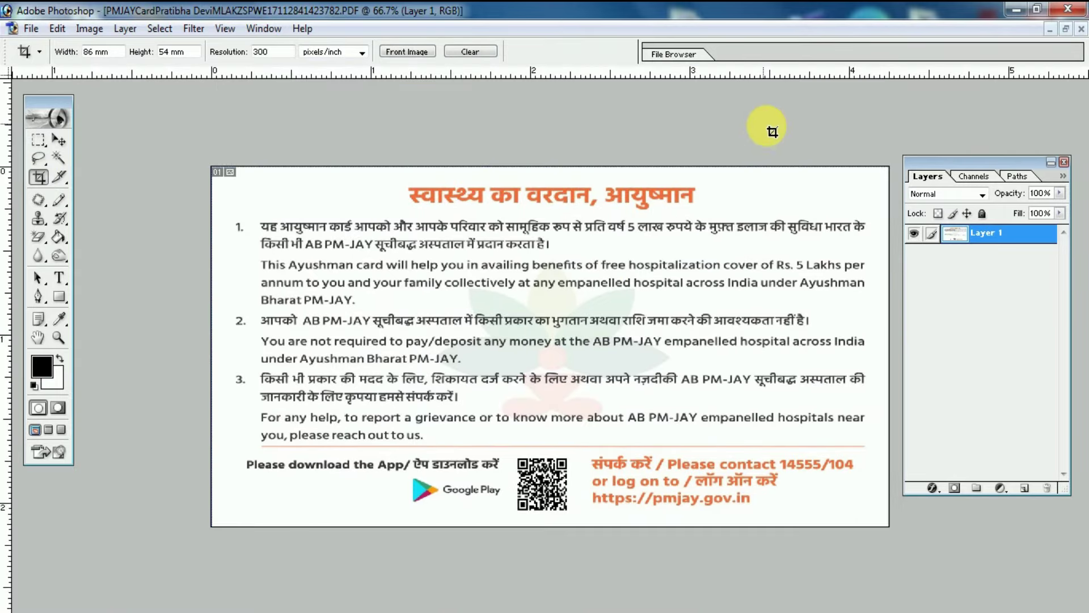
{"action": "left_click_drag", "start_coordinate": [174, 151], "coordinate": [920, 541]}
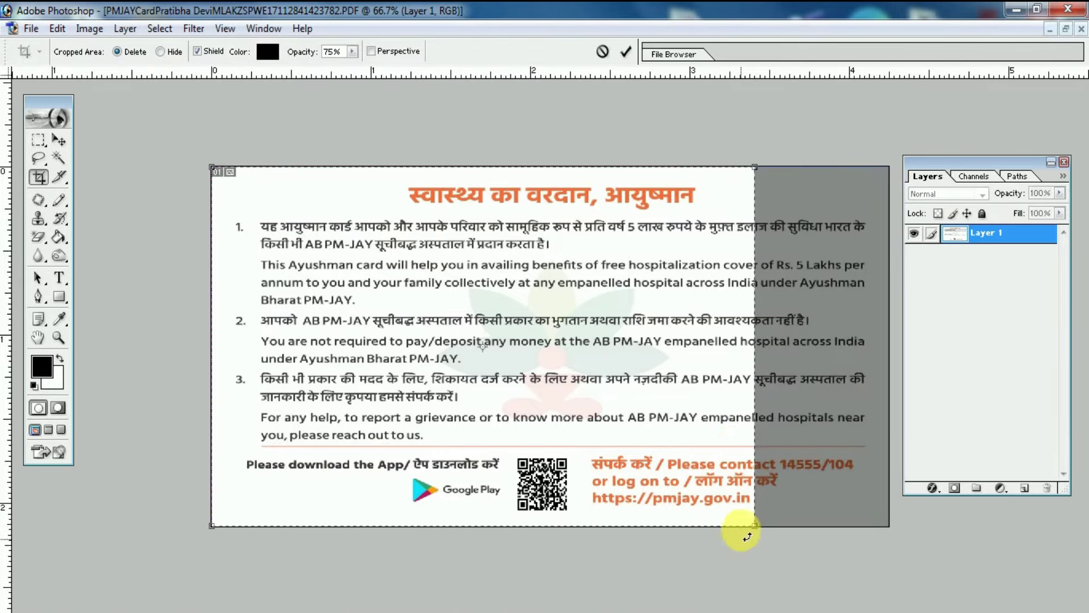
{"action": "mouse_move", "coordinate": [755, 526]}
{"action": "left_mouse_down"}
{"action": "mouse_move", "coordinate": [914, 587]}
{"action": "mouse_move", "coordinate": [908, 580]}
{"action": "left_mouse_up"}
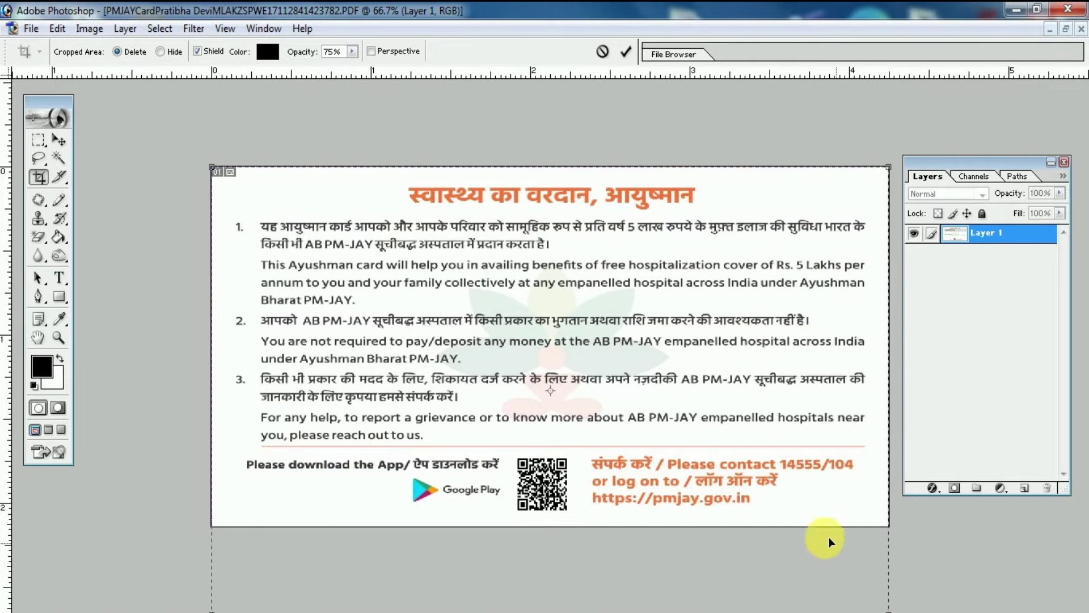
{"action": "key", "text": "Return"}
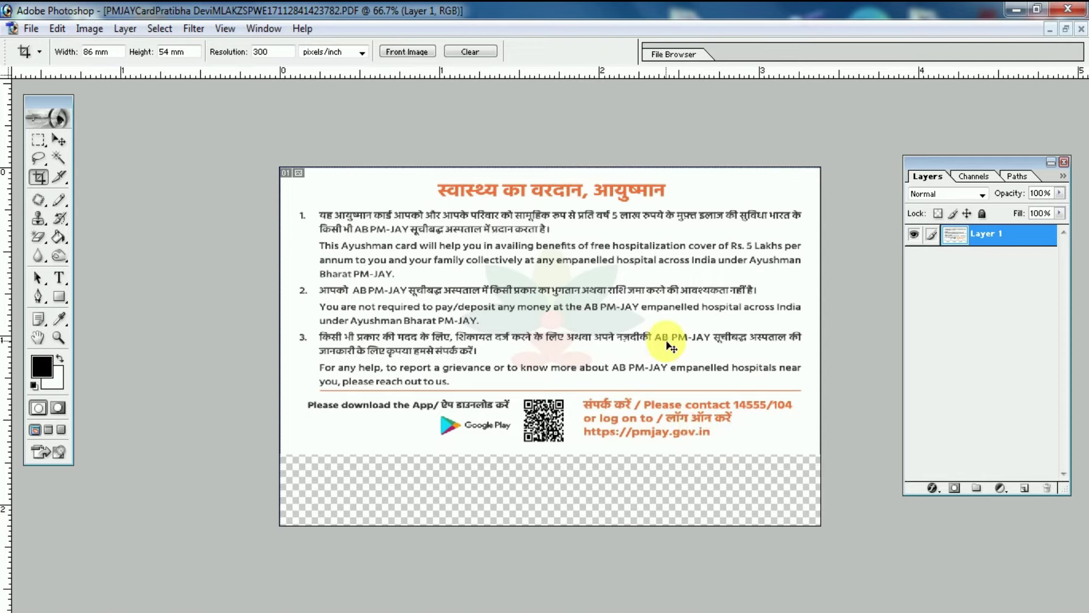
Stretch the whole card back image down so it fills the canvas.
{"action": "key", "text": "ctrl+a"}
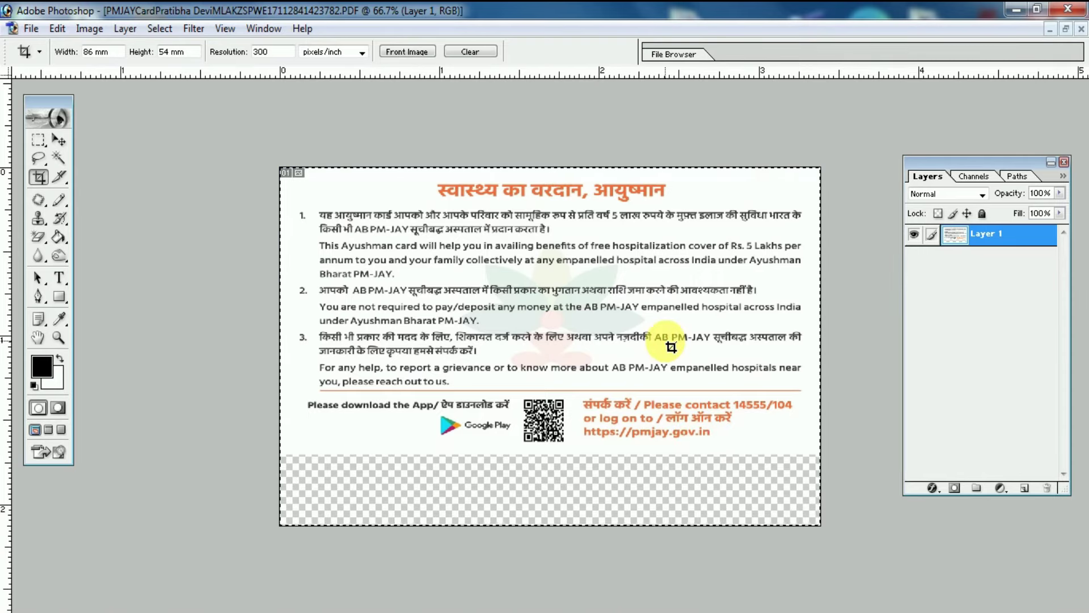
{"action": "key", "text": "ctrl+t"}
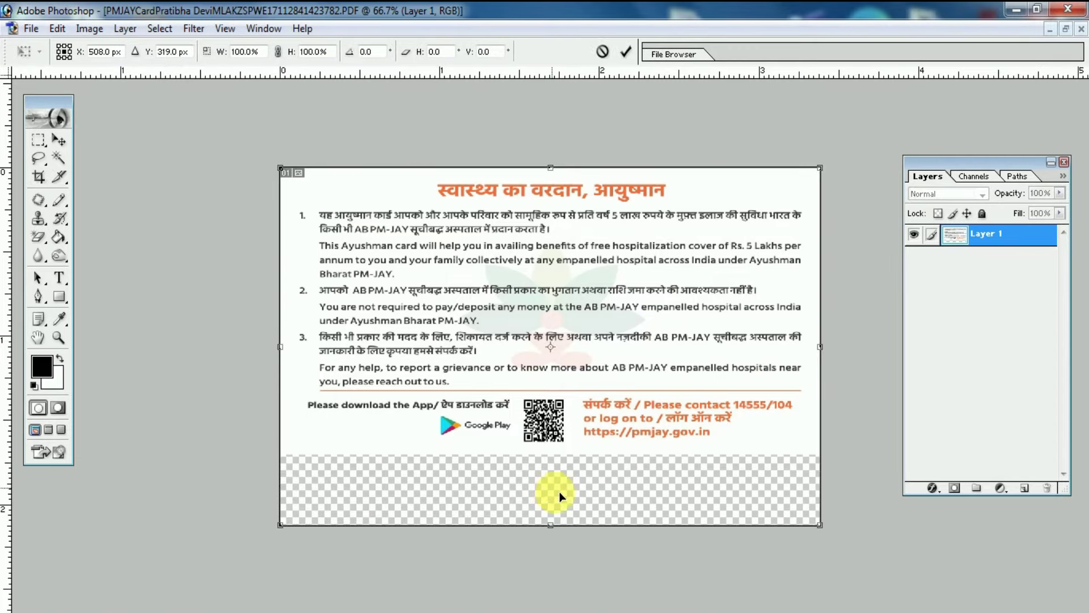
{"action": "left_click_drag", "start_coordinate": [550, 527], "coordinate": [559, 606]}
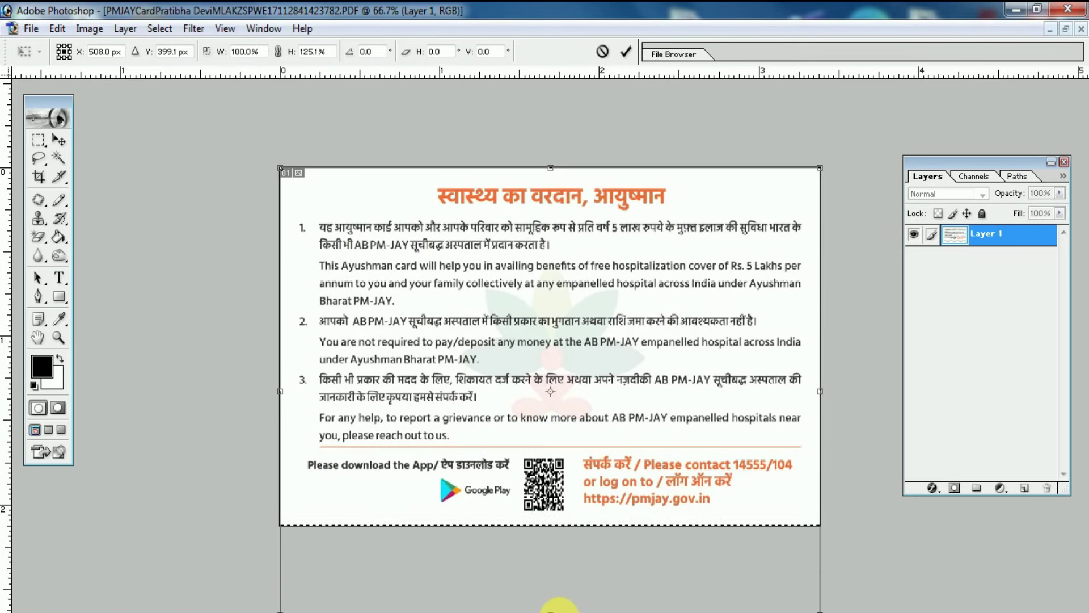
{"action": "key", "text": "Return"}
Crop the card back document to the card's 86 × 54 mm edges.
{"action": "key", "text": "c"}
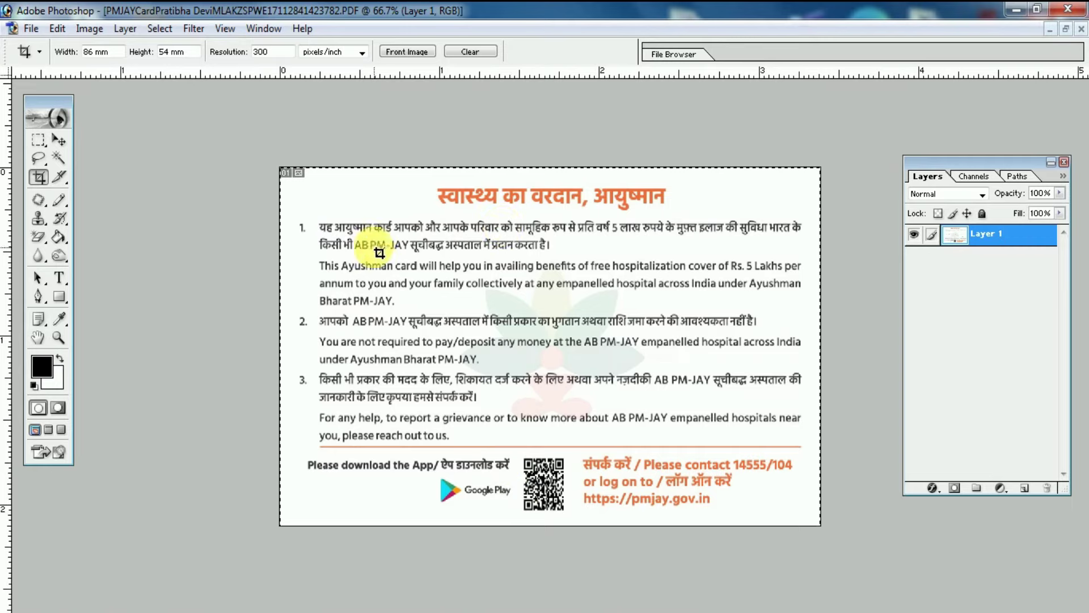
{"action": "left_click", "coordinate": [346, 208]}
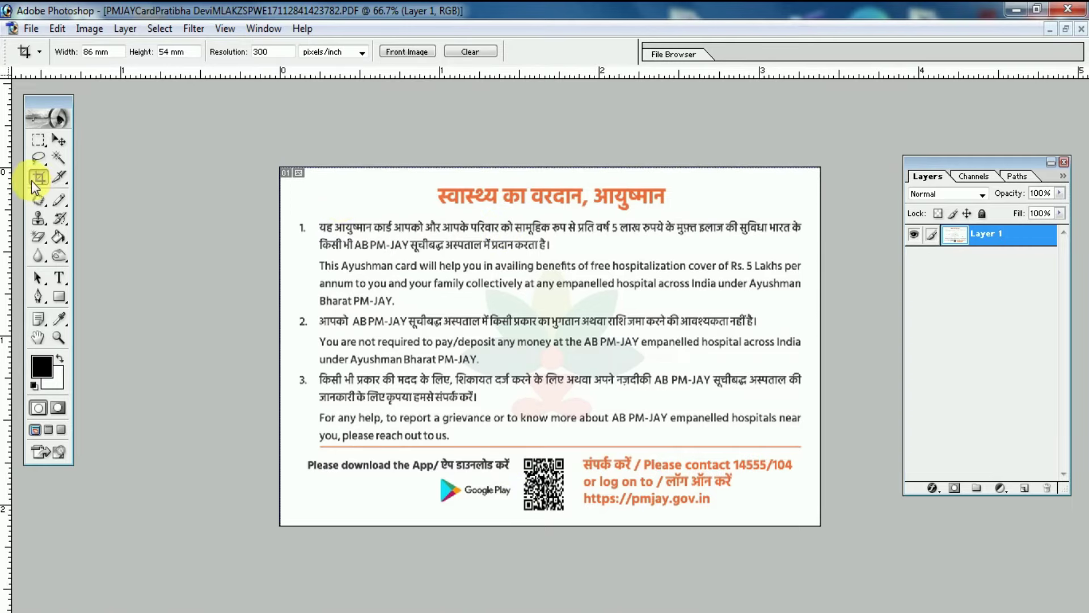
{"action": "left_click_drag", "start_coordinate": [272, 164], "coordinate": [970, 536]}
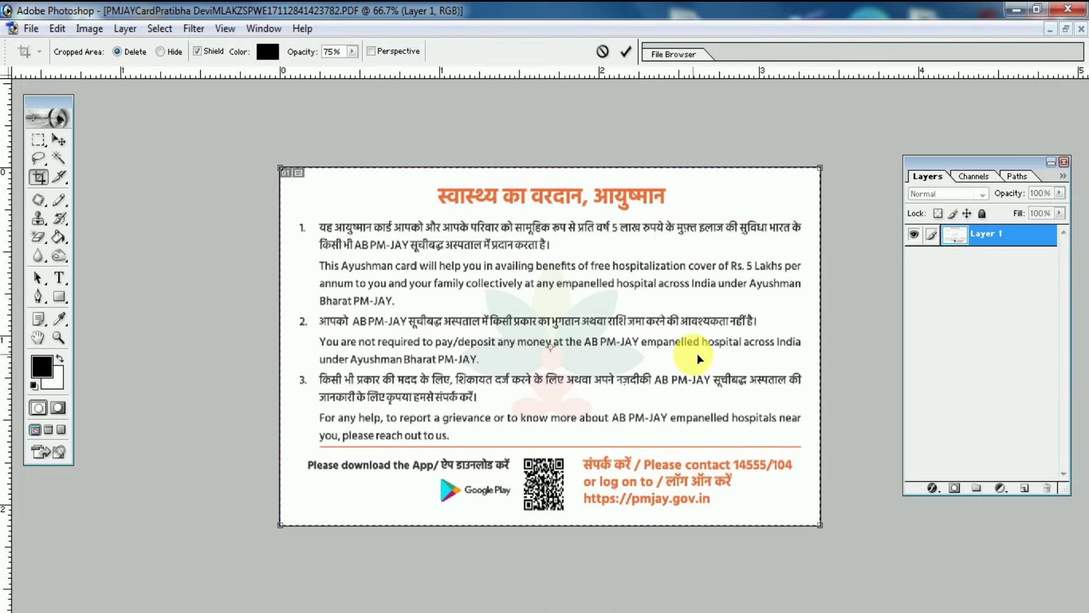
{"action": "key", "text": "Return"}
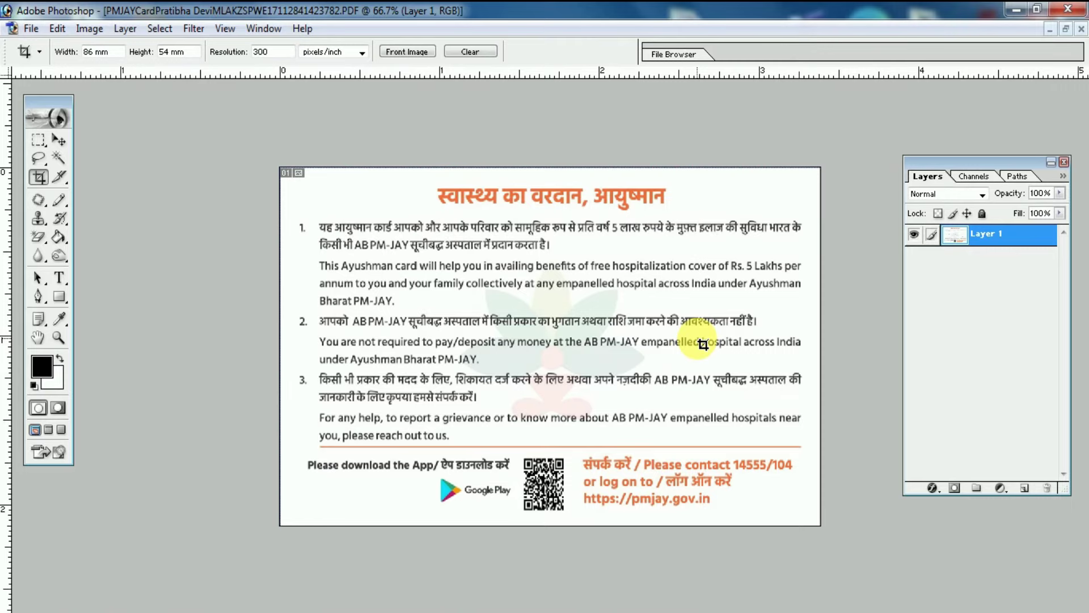
Drag the card back from its own window onto the Untitled-1 A4 page, right of the front.
{"action": "left_click", "coordinate": [1064, 30]}
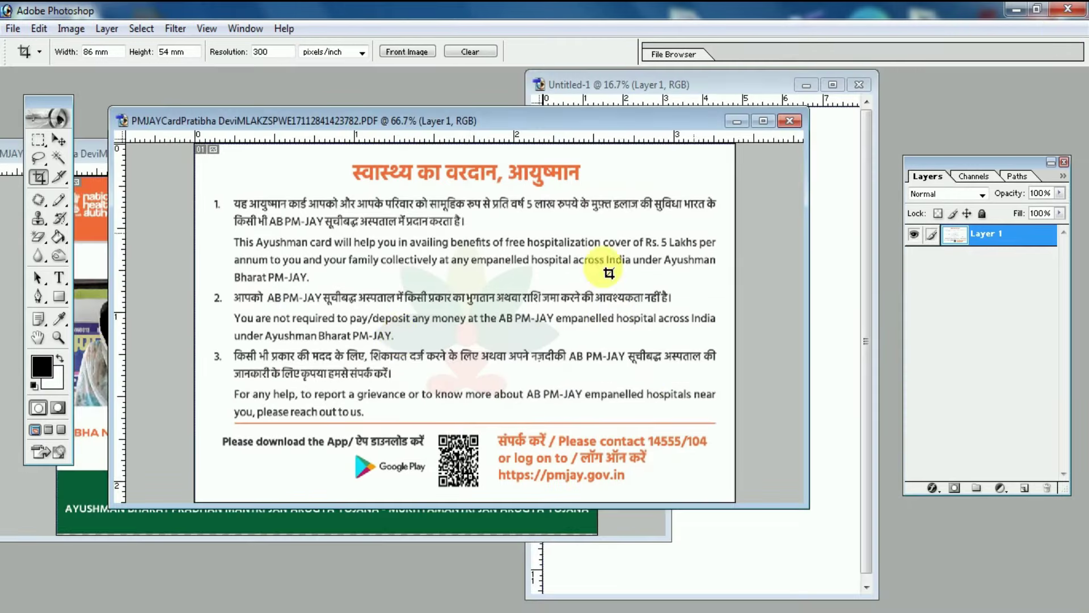
{"action": "left_click", "coordinate": [62, 142]}
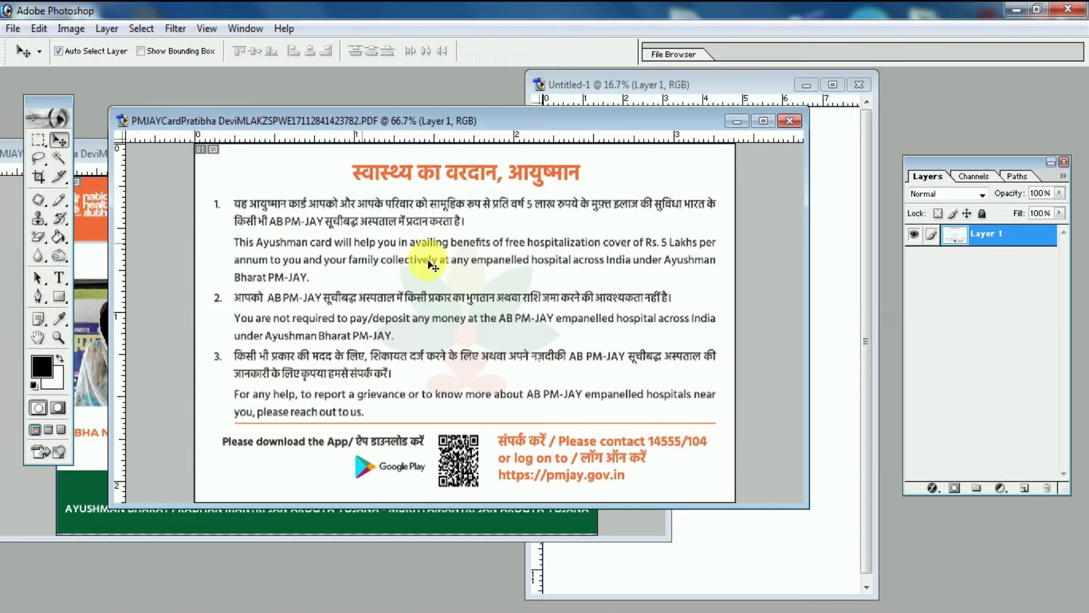
{"action": "left_click_drag", "start_coordinate": [491, 341], "coordinate": [833, 365]}
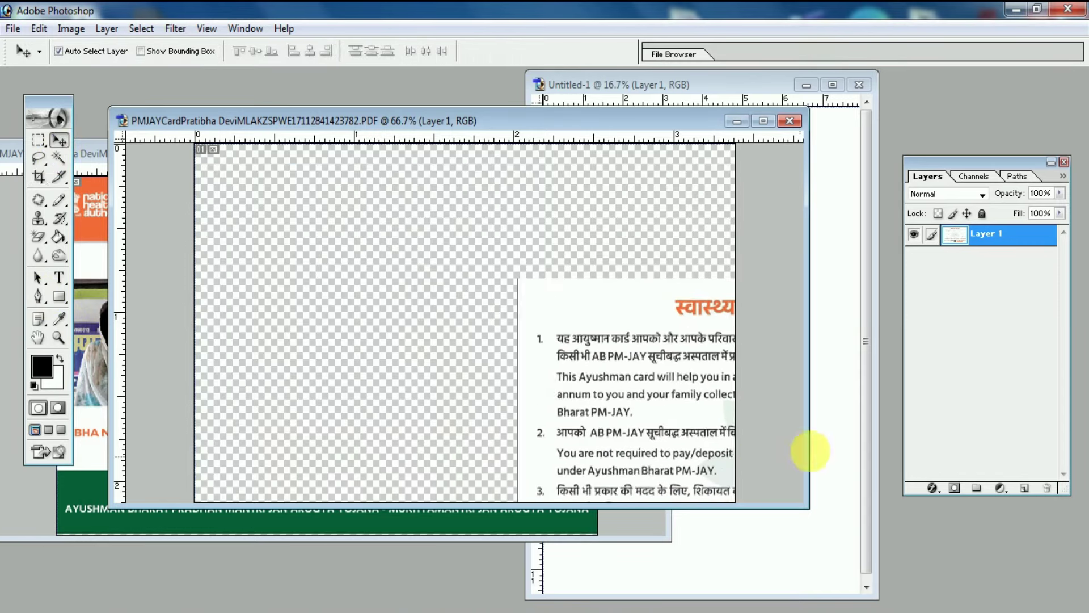
{"action": "left_click_drag", "start_coordinate": [823, 325], "coordinate": [763, 188]}
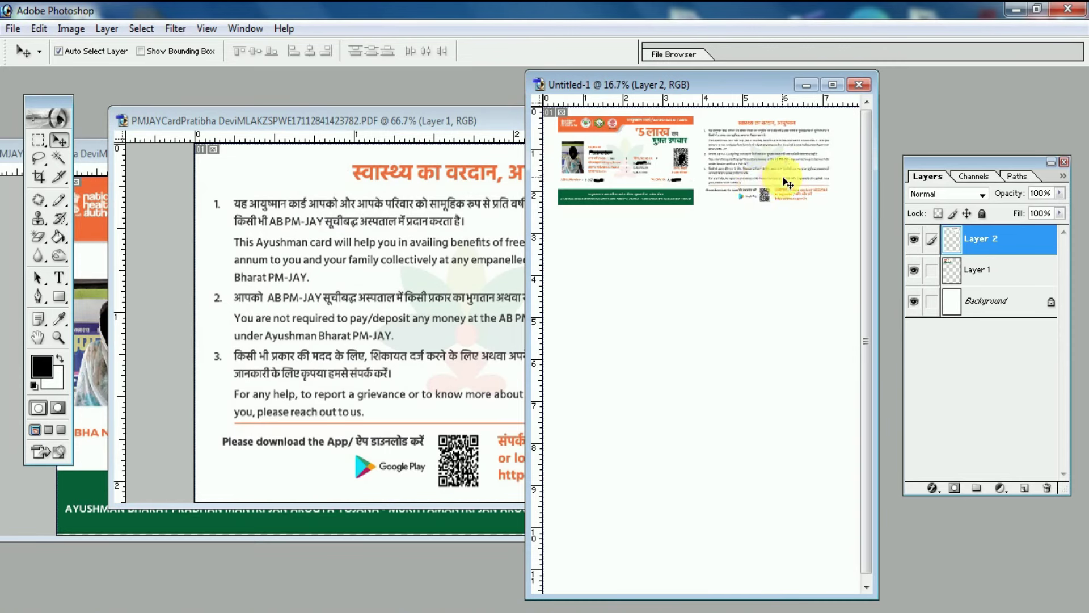
{"action": "left_click_drag", "start_coordinate": [763, 192], "coordinate": [785, 179]}
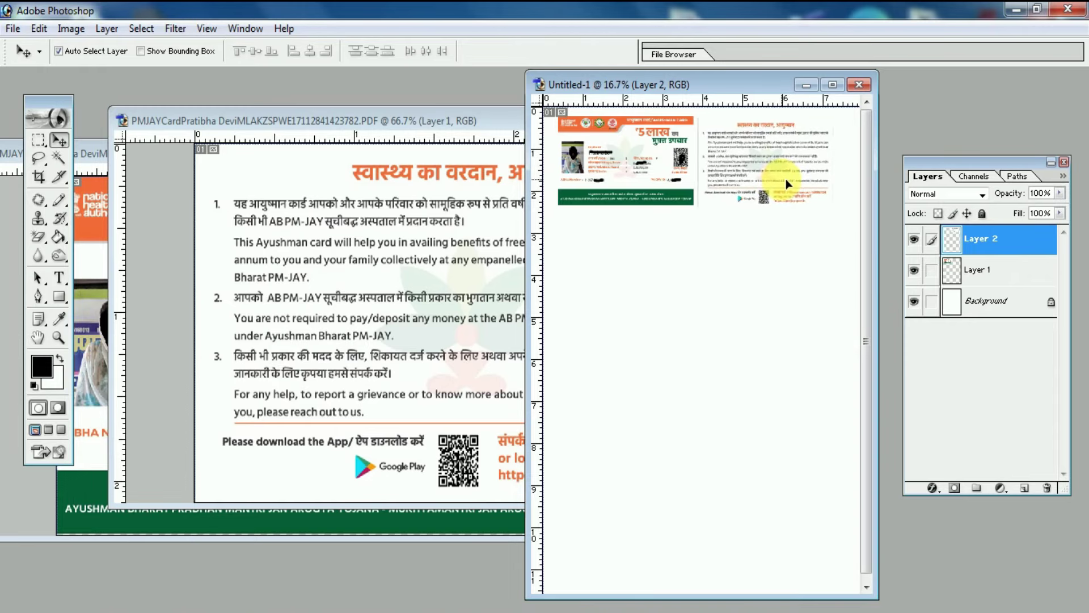
View the maximized A4 page at 50% and align Layer 2 beside the card front at the top.
{"action": "left_click", "coordinate": [832, 84]}
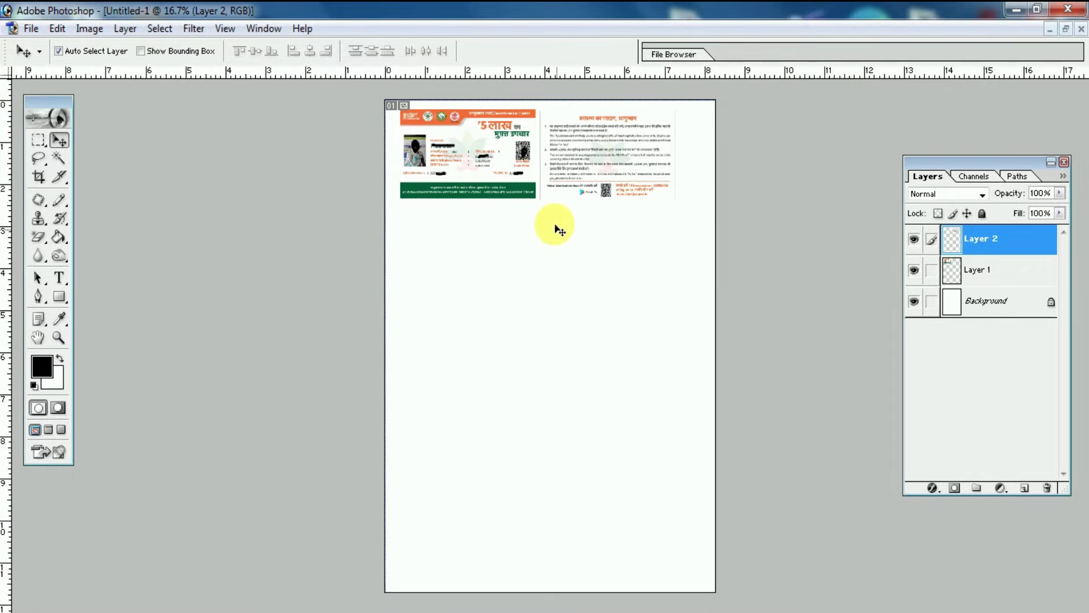
{"action": "key", "text": "ctrl+plus"}
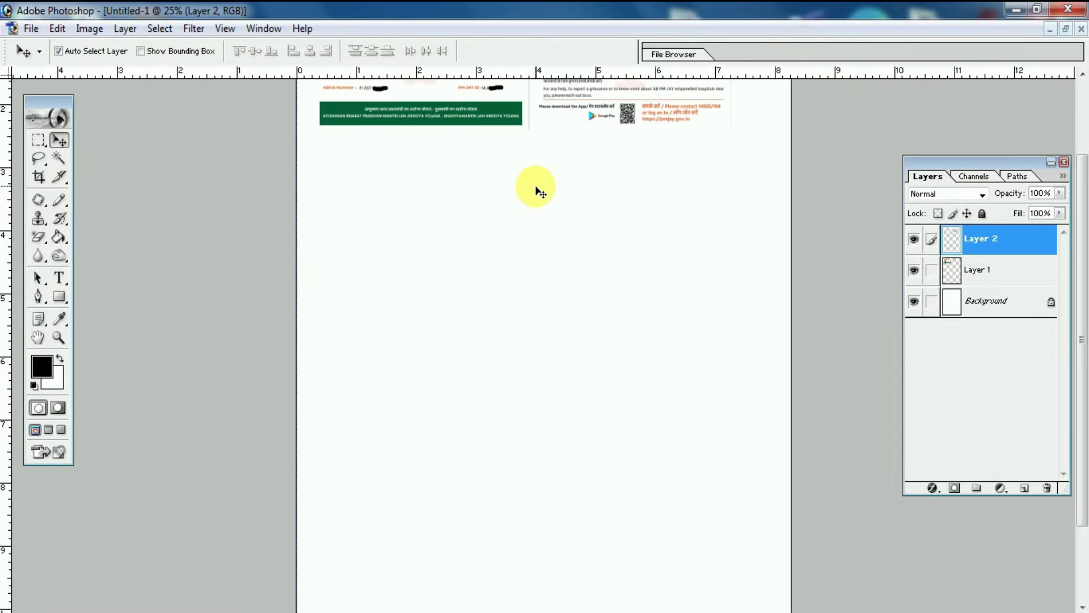
{"action": "key", "text": "ctrl+plus"}
{"action": "key", "text": "ctrl+plus"}
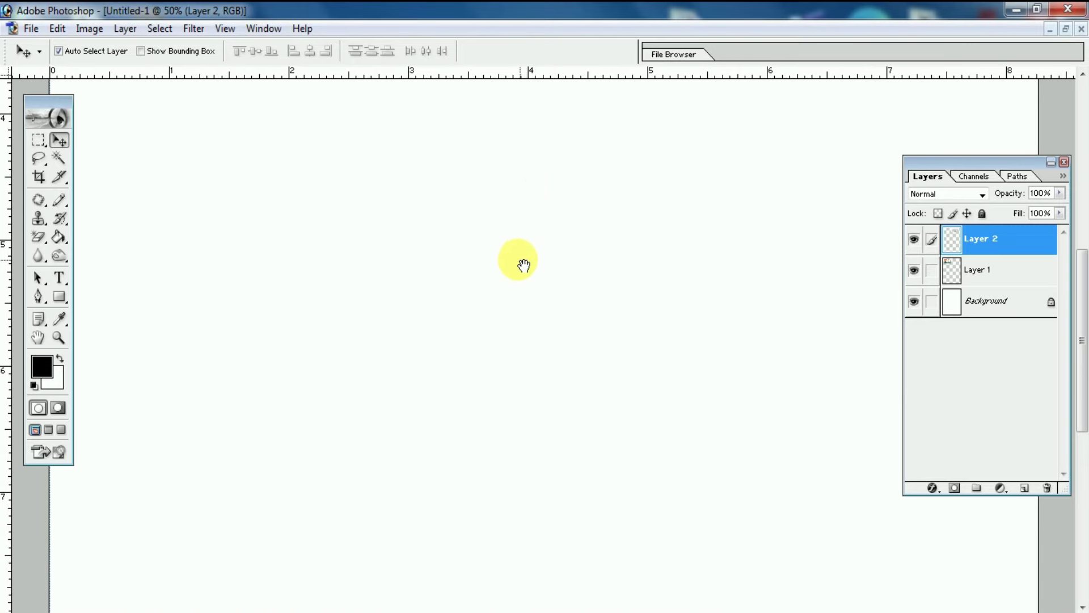
{"action": "left_click_drag", "start_coordinate": [520, 199], "coordinate": [539, 428]}
{"action": "left_click_drag", "start_coordinate": [544, 237], "coordinate": [535, 335]}
{"action": "left_click_drag", "start_coordinate": [518, 206], "coordinate": [526, 349]}
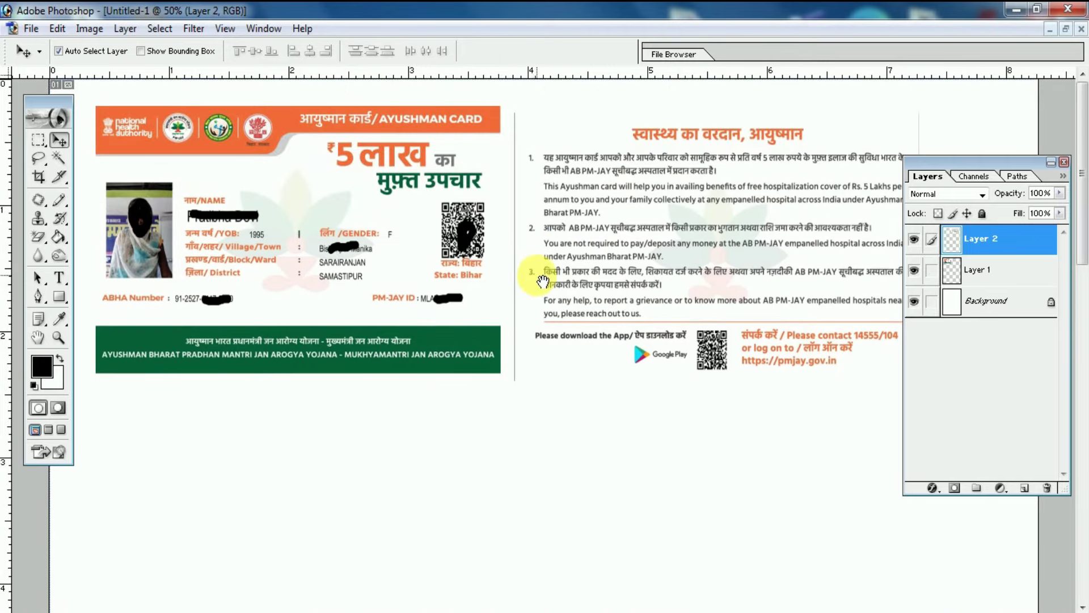
{"action": "left_click_drag", "start_coordinate": [577, 254], "coordinate": [589, 252]}
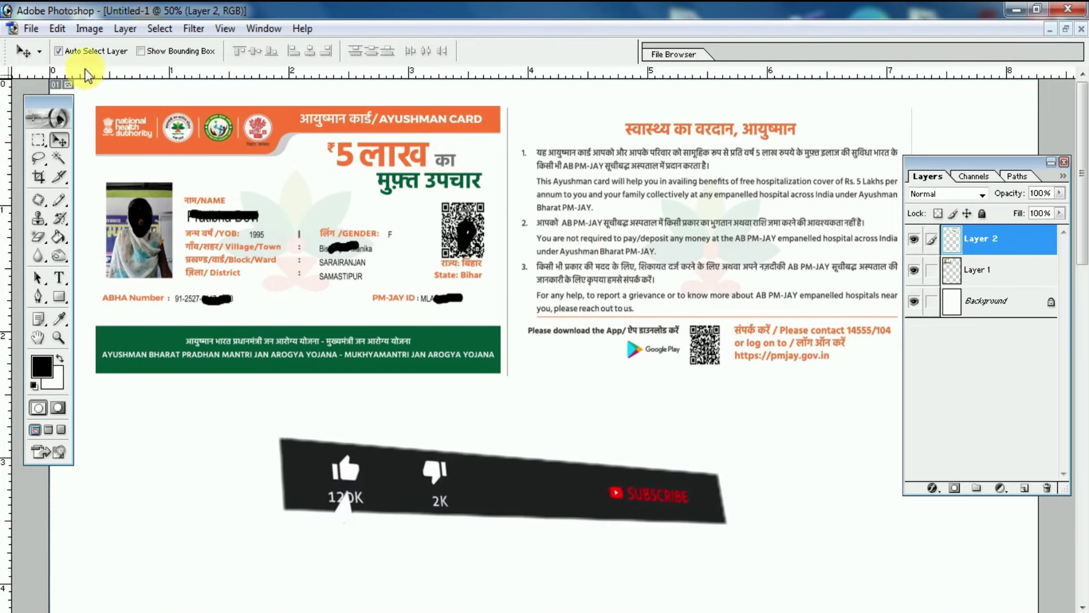
{"action": "left_click", "coordinate": [57, 29]}
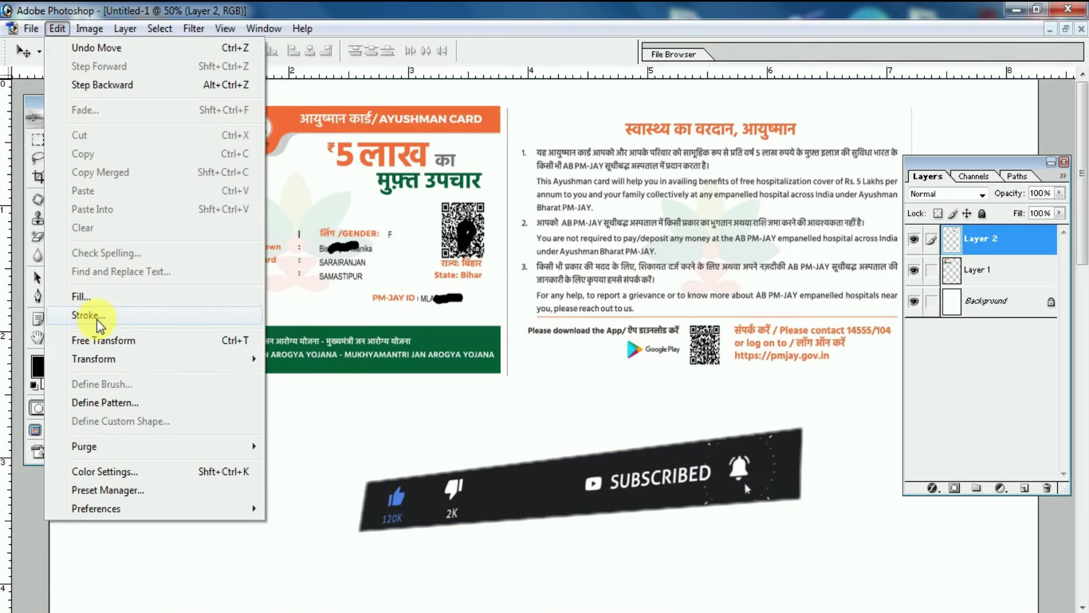
Add a 2 px black stroke border to the card back on Layer 2.
{"action": "left_click", "coordinate": [96, 317]}
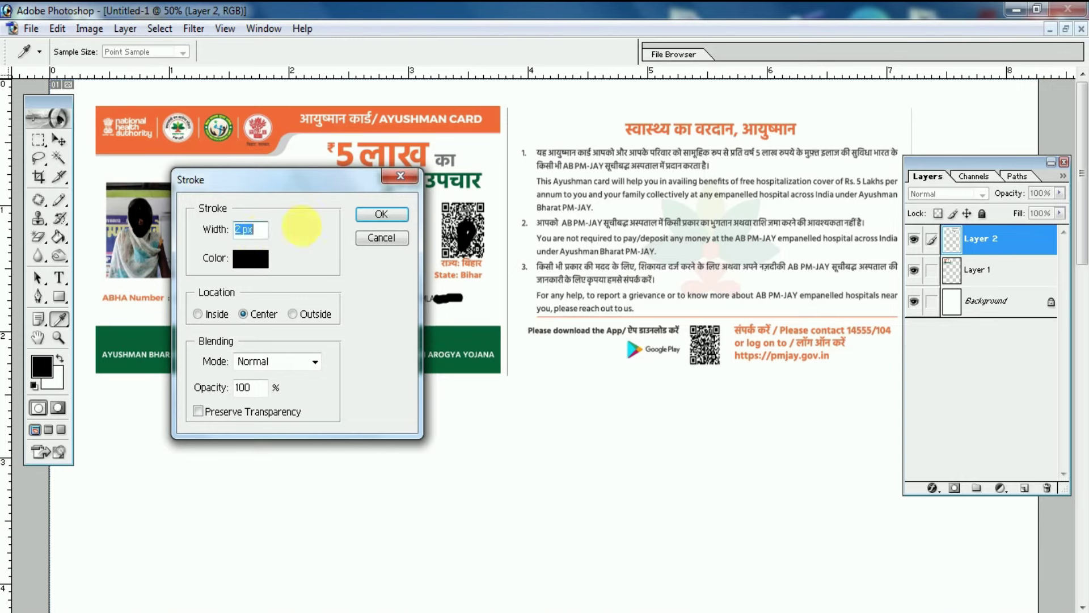
{"action": "left_click", "coordinate": [384, 214]}
{"action": "key", "text": "v"}
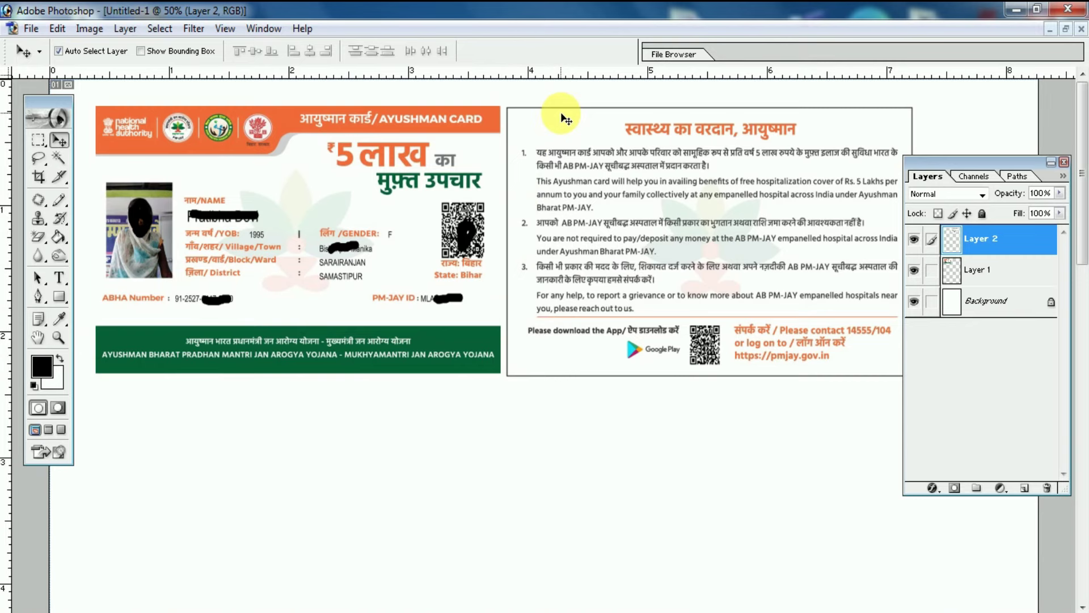
Give the card front on Layer 1 the same 2 px black stroke and nudge it against the back.
{"action": "left_click", "coordinate": [242, 252]}
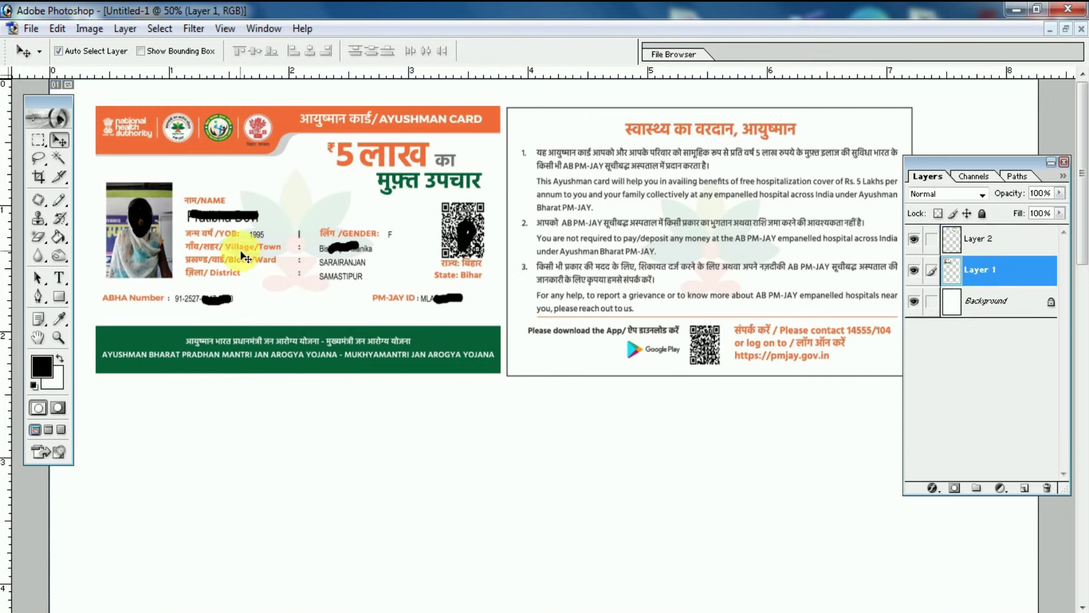
{"action": "left_click", "coordinate": [55, 29]}
{"action": "left_click", "coordinate": [121, 316]}
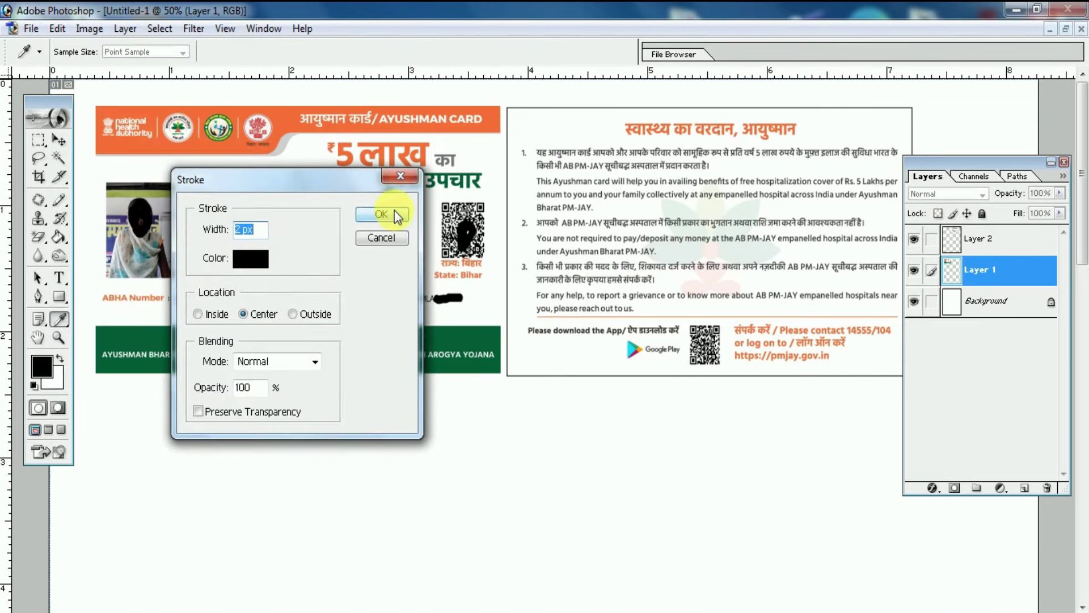
{"action": "left_click", "coordinate": [392, 212]}
{"action": "key", "text": "v"}
{"action": "left_click_drag", "start_coordinate": [442, 192], "coordinate": [454, 192]}
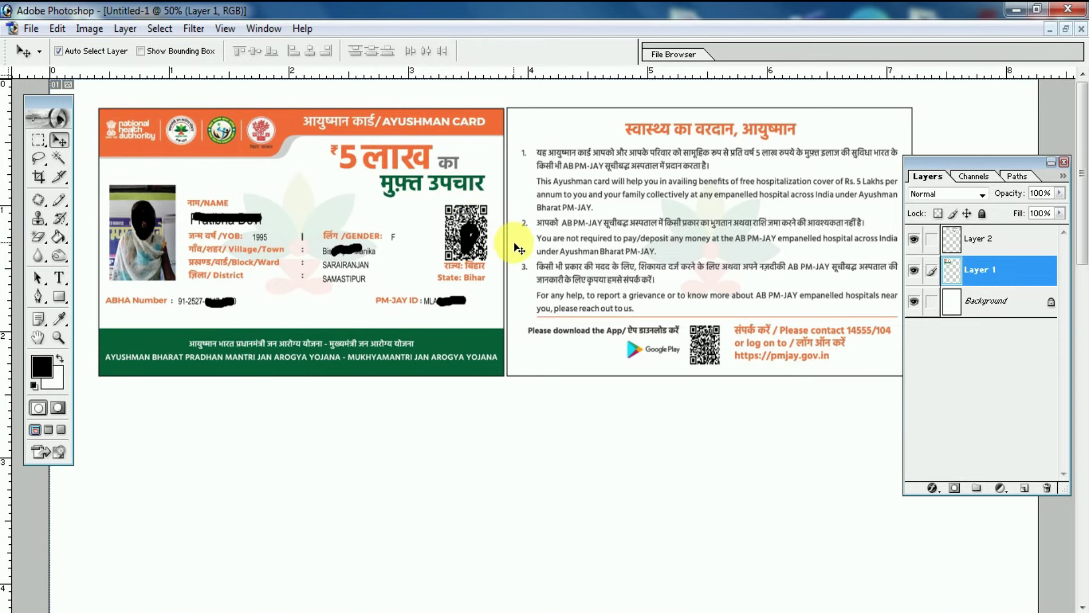
{"action": "key", "text": "ctrl+alt+p"}
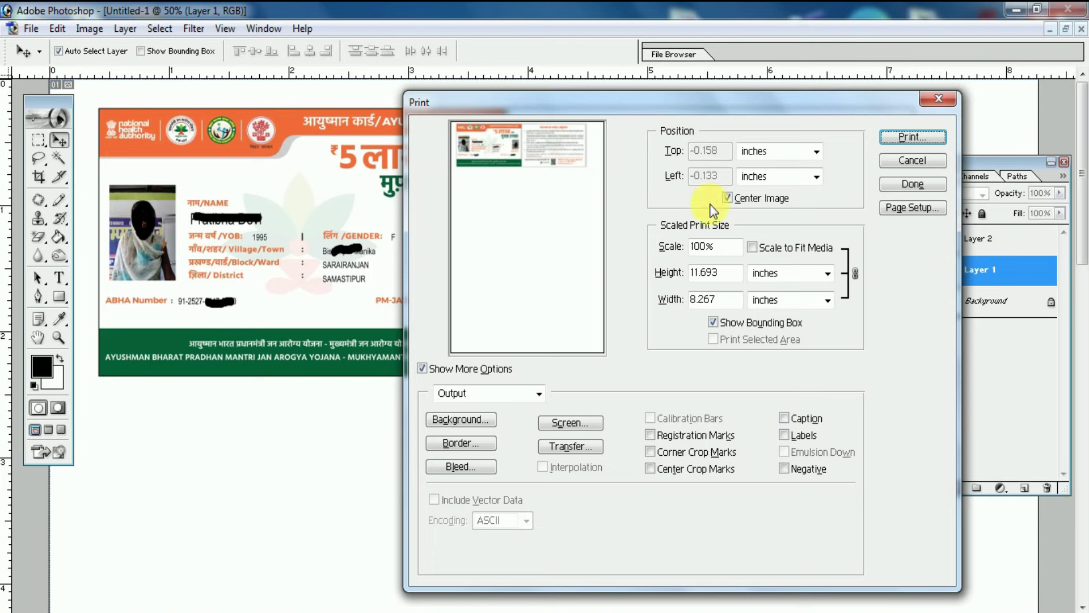
{"action": "left_click", "coordinate": [758, 249]}
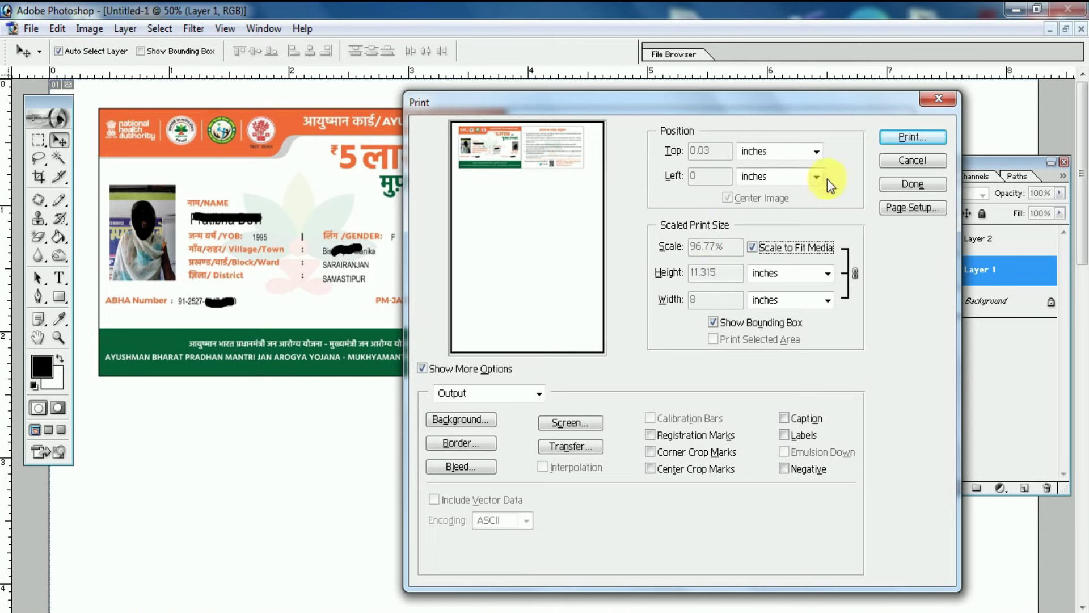
{"action": "left_click", "coordinate": [898, 161]}
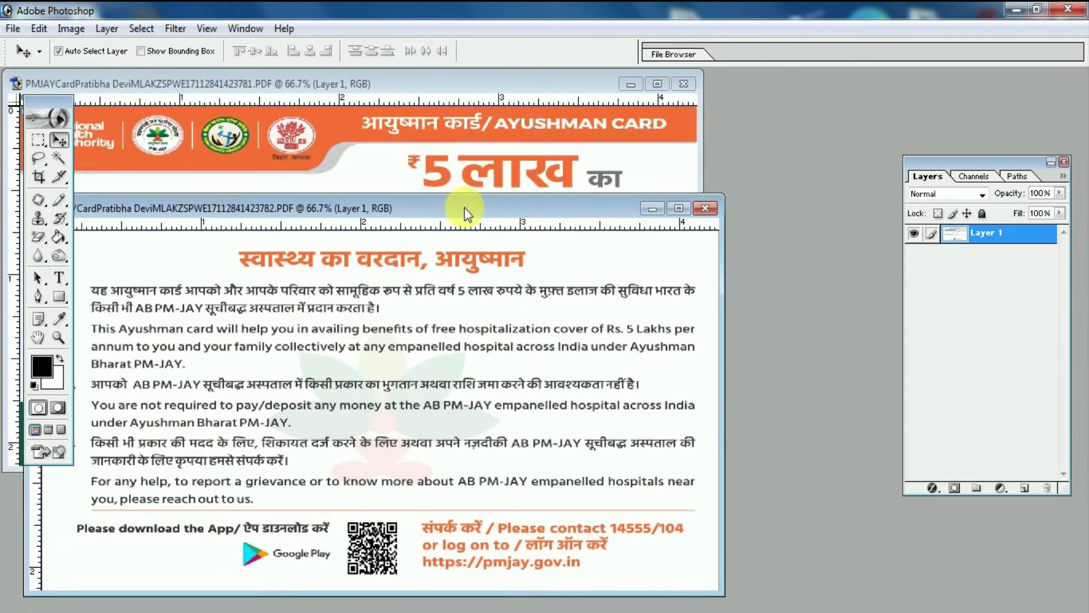
Stop the 'previous document' action error and centre the Untitled-1 A4 page window.
{"action": "mouse_move", "coordinate": [465, 208]}
{"action": "left_mouse_down"}
{"action": "mouse_move", "coordinate": [447, 192]}
{"action": "mouse_move", "coordinate": [456, 180]}
{"action": "left_mouse_up"}
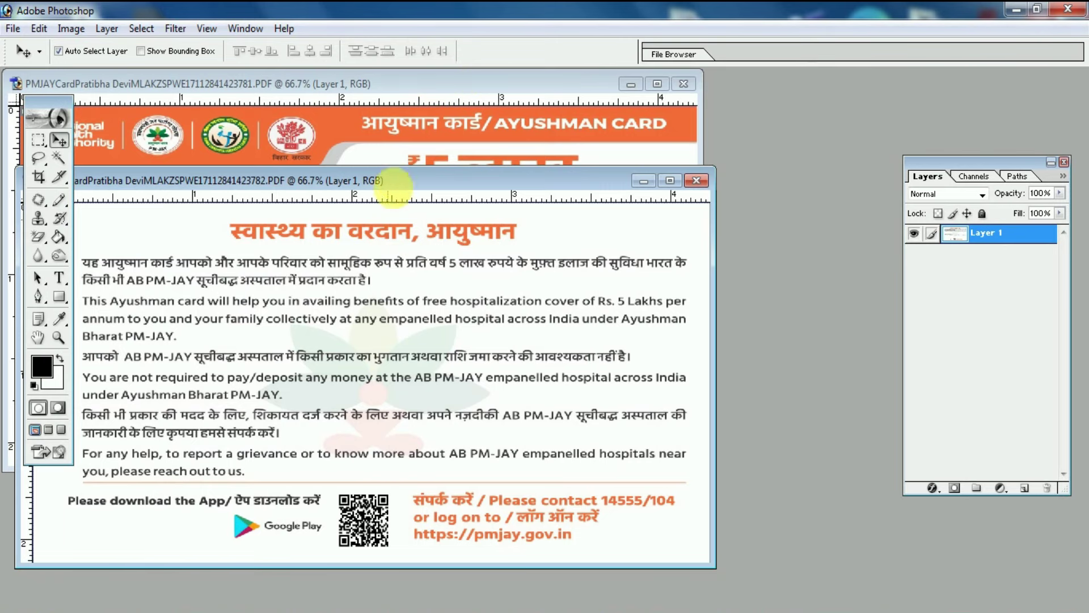
{"action": "left_click_drag", "start_coordinate": [392, 182], "coordinate": [382, 160]}
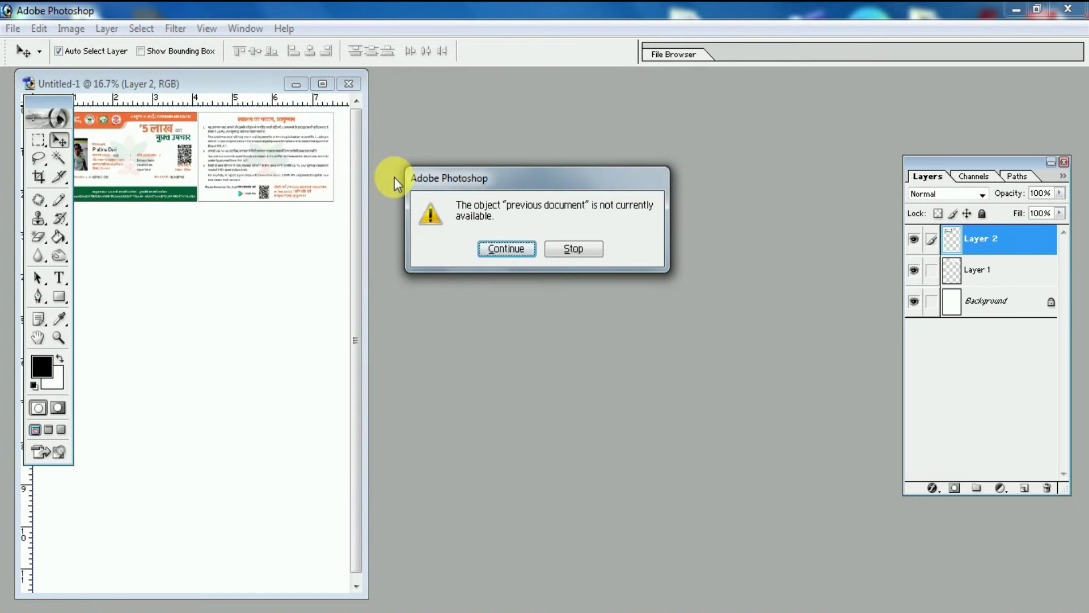
{"action": "left_click", "coordinate": [566, 250]}
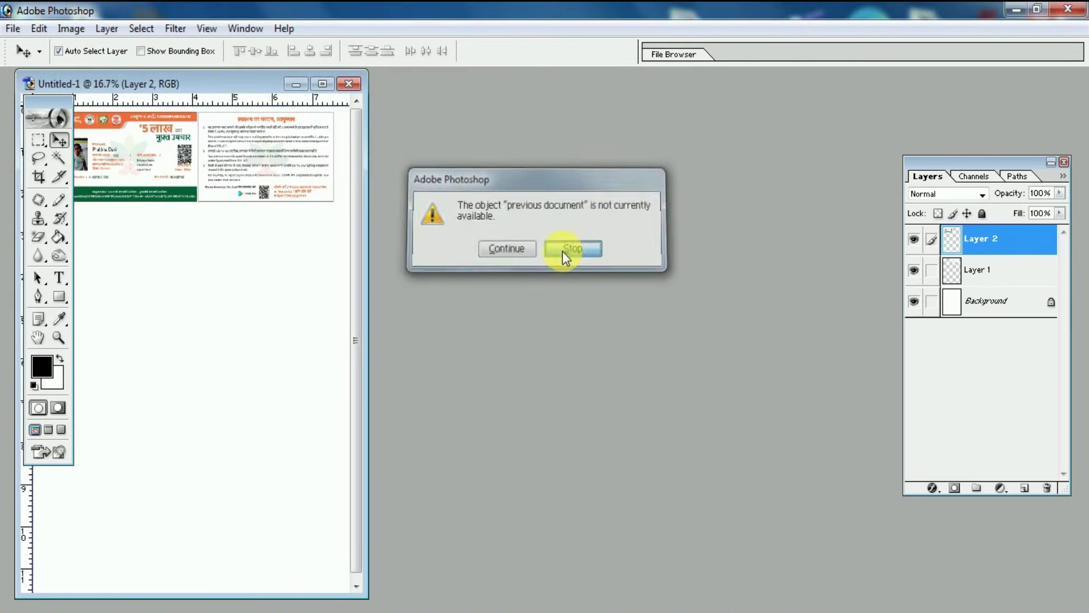
{"action": "left_click_drag", "start_coordinate": [226, 84], "coordinate": [627, 132]}
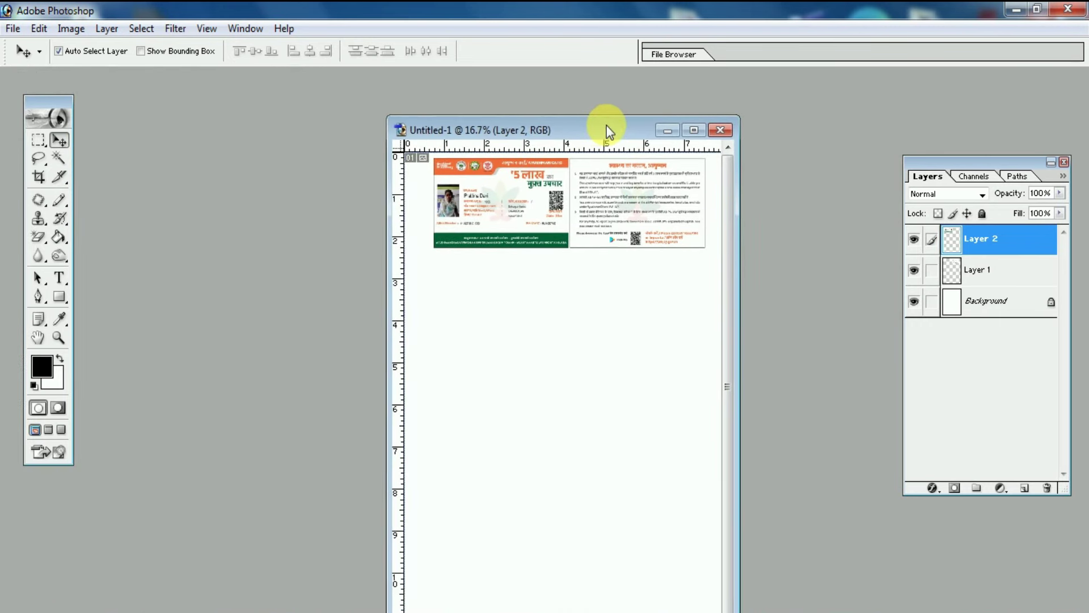